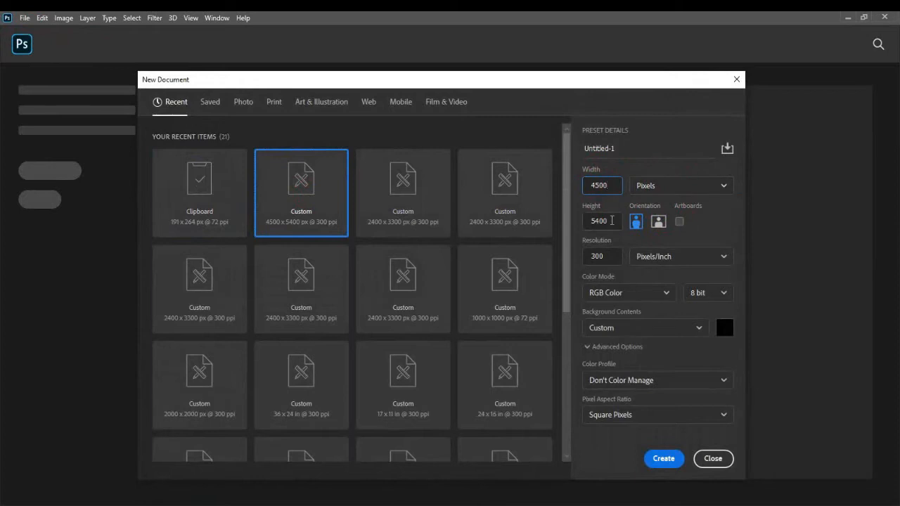
# Step: Create a 4500 x 5400 pixel RGB document at 300 pixels/inch with a black background
pyautogui.click(611, 221)
pyautogui.doubleClick(617, 255)
pyautogui.click(724, 328)
pyautogui.click(781, 191)
pyautogui.click(663, 459)
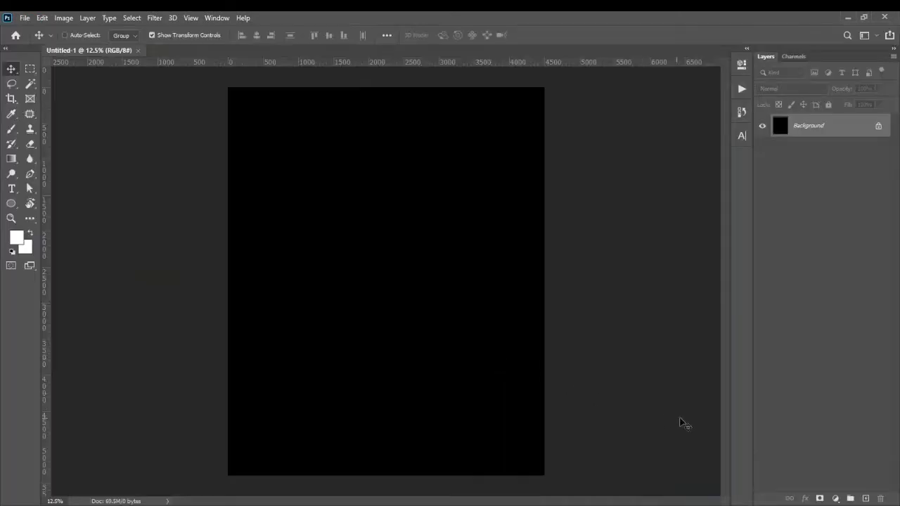
# Step: Add a new layer and draw a circular marquee selection about 2800 px across in the canvas's upper-left area
pyautogui.press('m')
pyautogui.click(865, 498)
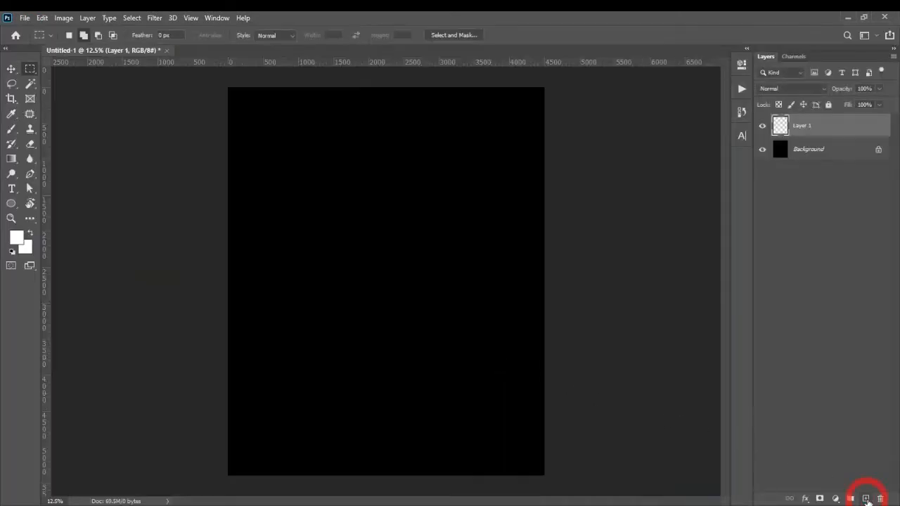
pyautogui.moveTo(30, 70); pyautogui.dragTo(53, 80)
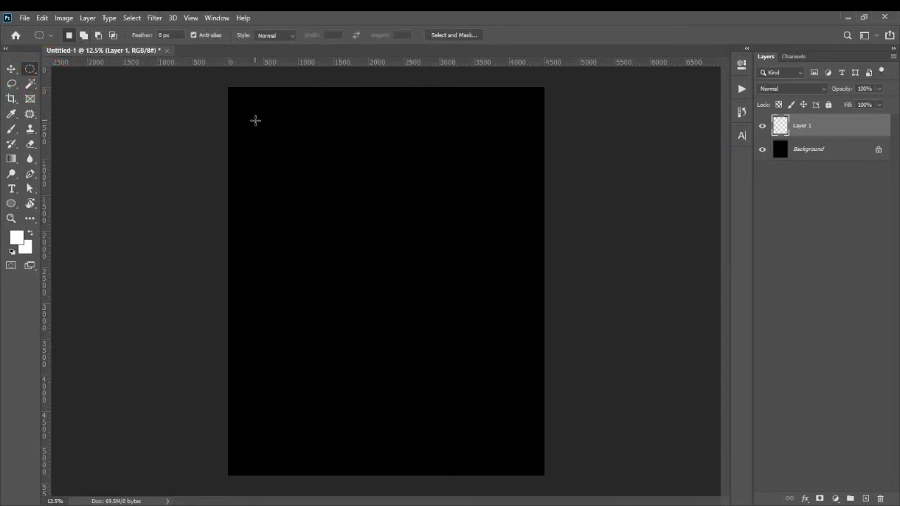
pyautogui.moveTo(252, 118); pyautogui.dragTo(463, 323)
pyautogui.click(462, 323)
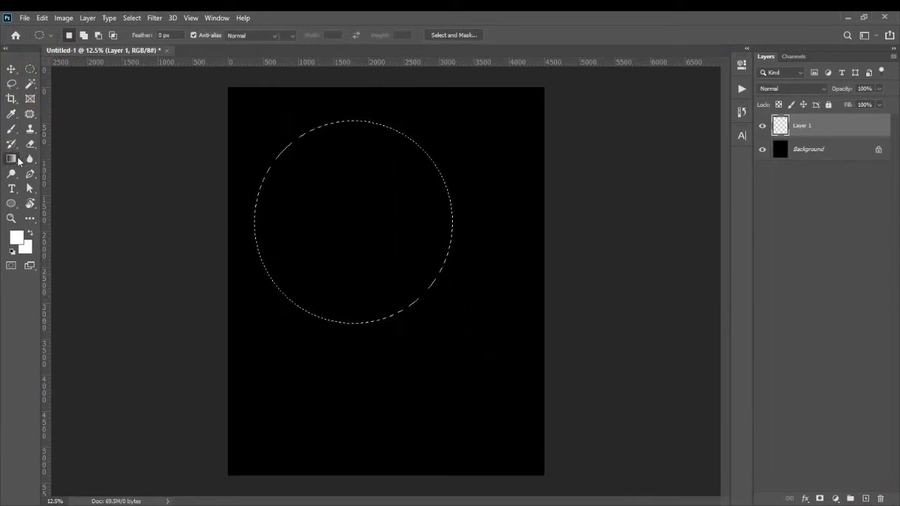
# Step: Define a gradient running from orange #ff6028 at the start stop to yellow #ffde00 at the end stop
pyautogui.click(15, 161)
pyautogui.click(71, 36)
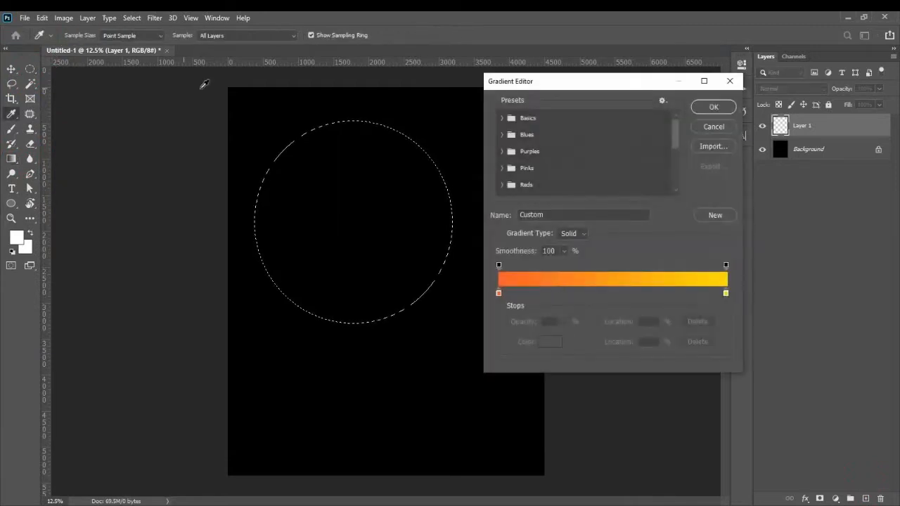
pyautogui.click(499, 293)
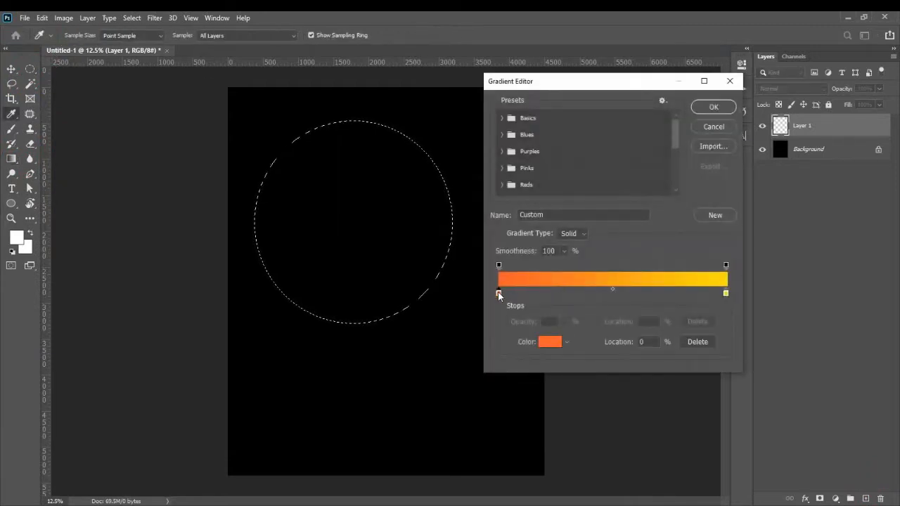
pyautogui.click(542, 343)
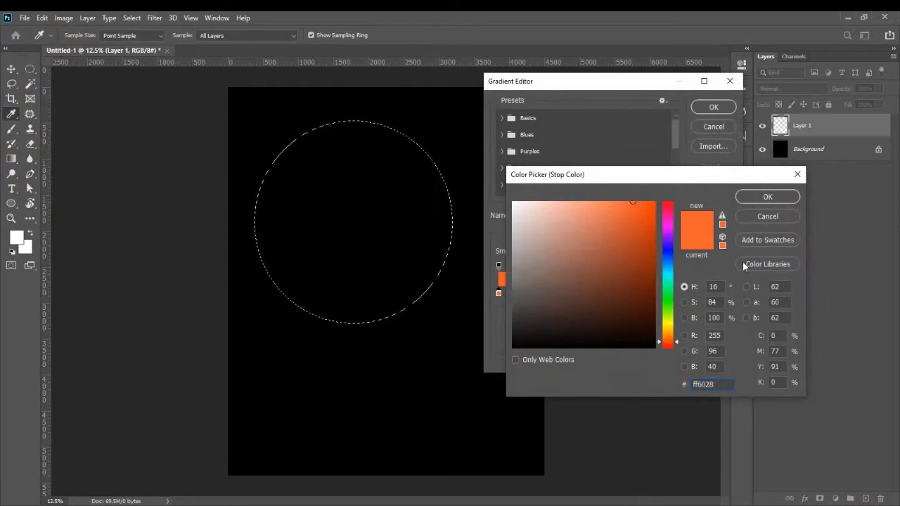
pyautogui.click(755, 196)
pyautogui.click(726, 292)
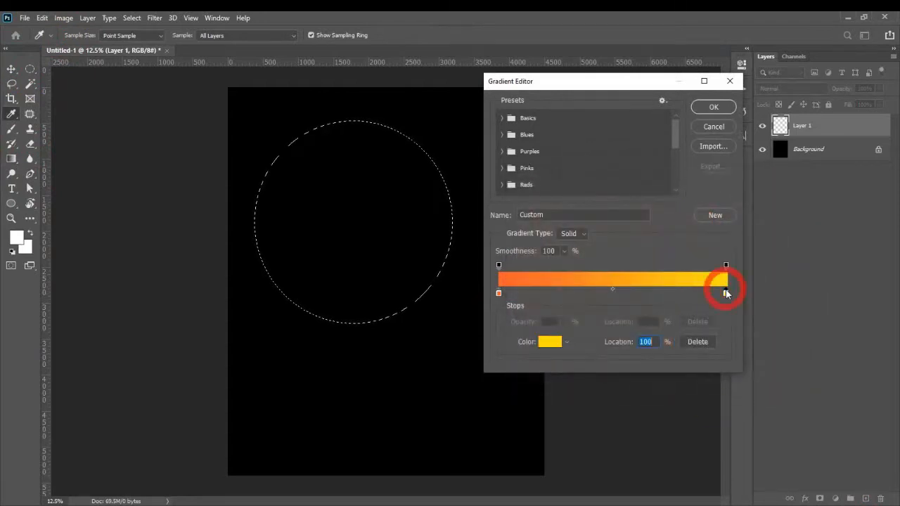
pyautogui.doubleClick(726, 293)
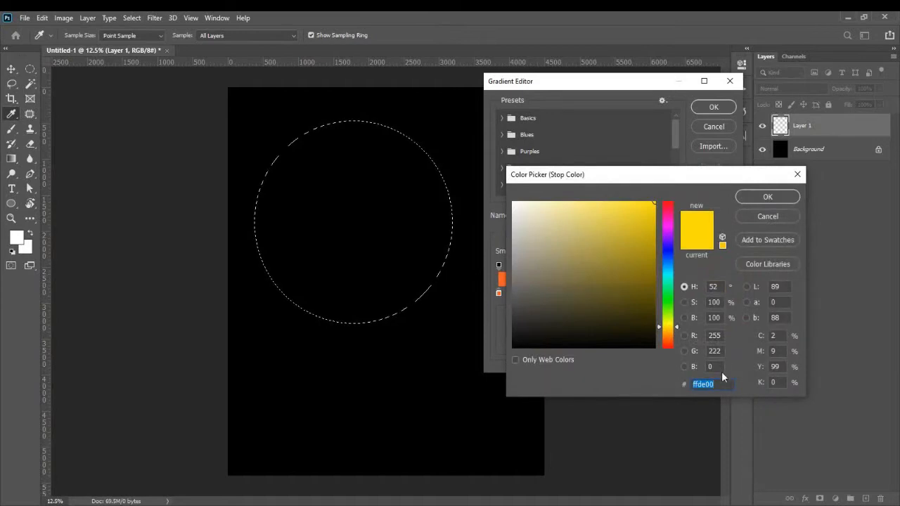
pyautogui.click(759, 198)
pyautogui.click(711, 110)
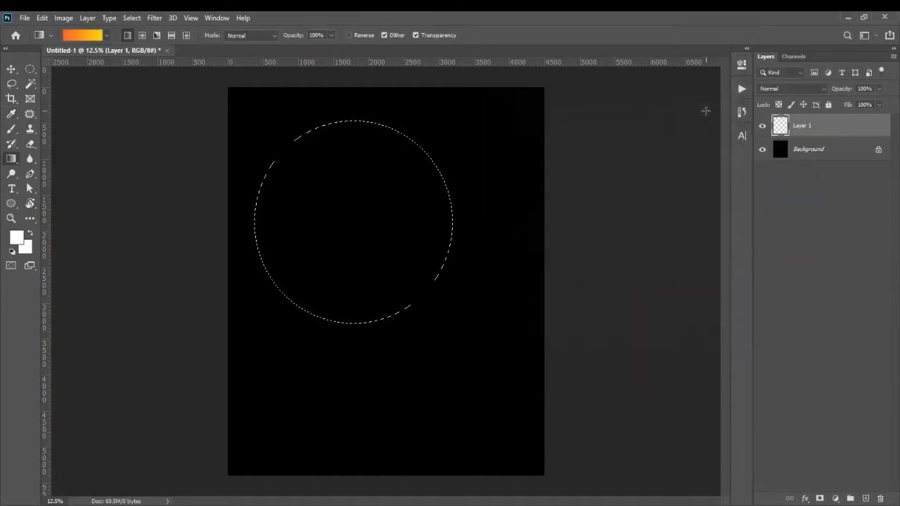
# Step: Fill the circular selection with the linear gradient at 100% opacity, orange at its top fading to yellow downward, and deselect
pyautogui.click(128, 34)
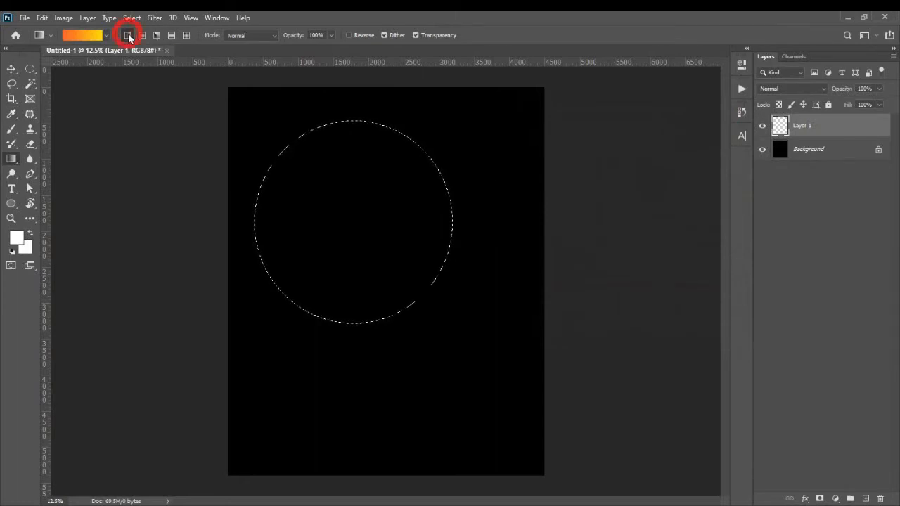
pyautogui.click(331, 36)
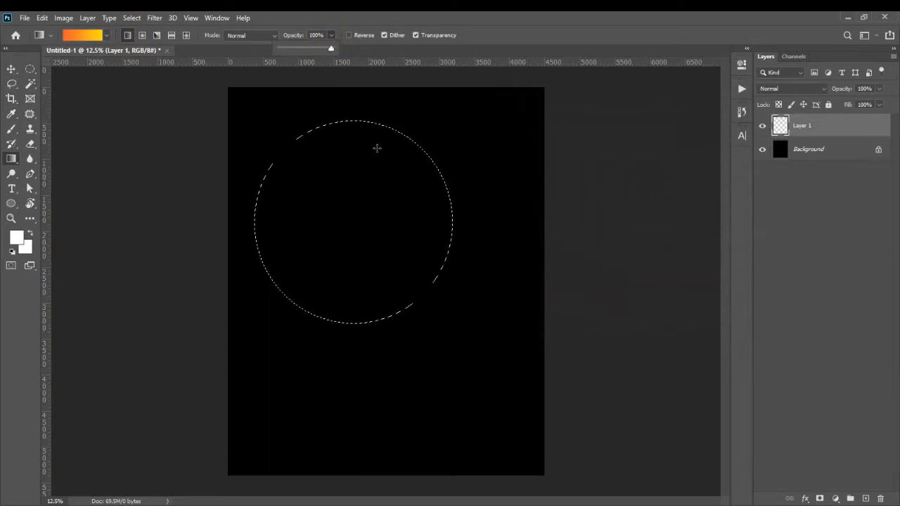
pyautogui.click(352, 121)
pyautogui.moveTo(352, 121); pyautogui.dragTo(365, 404)
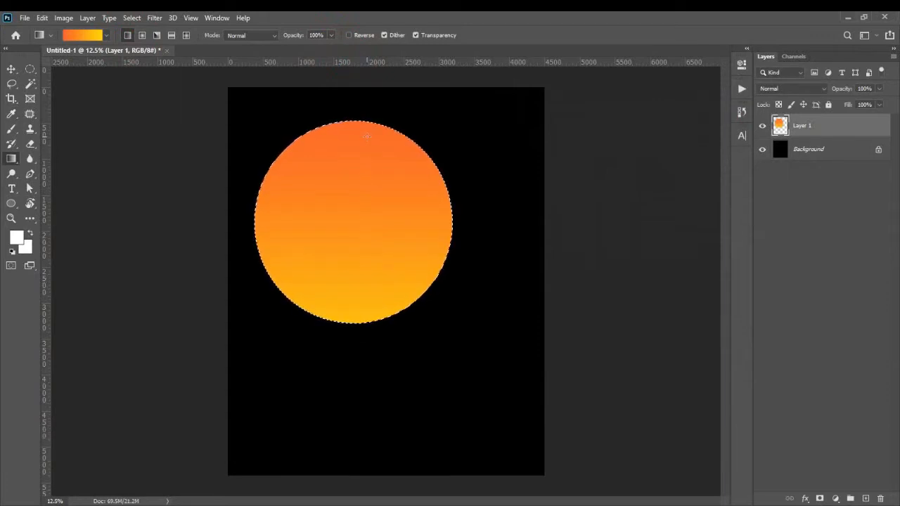
pyautogui.click(11, 69)
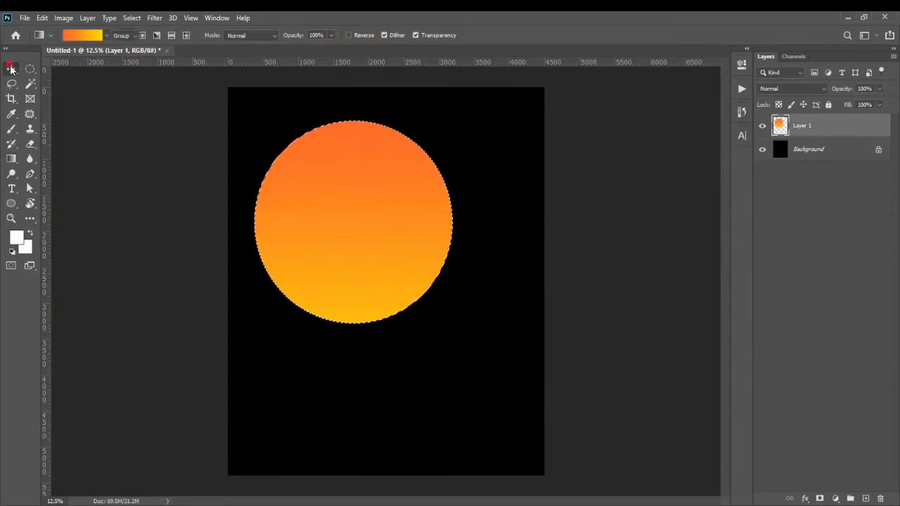
pyautogui.click(142, 20)
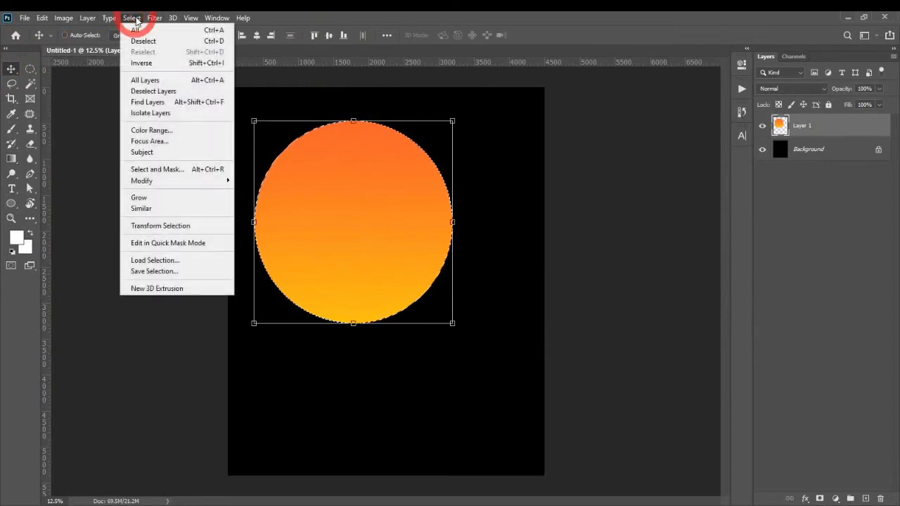
pyautogui.click(134, 40)
# Step: Enlarge the gradient circle to about 134% and centre it on the canvas
pyautogui.moveTo(350, 203); pyautogui.dragTo(381, 230)
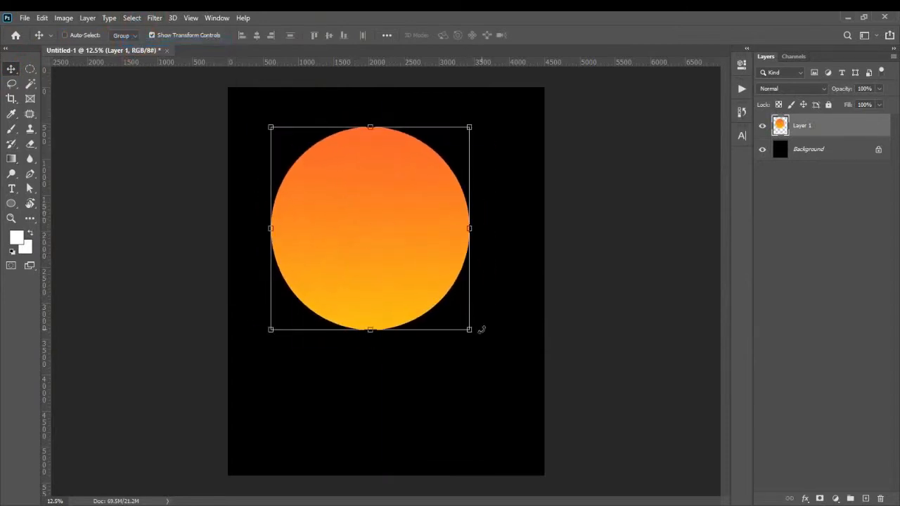
pyautogui.moveTo(470, 329); pyautogui.dragTo(461, 351)
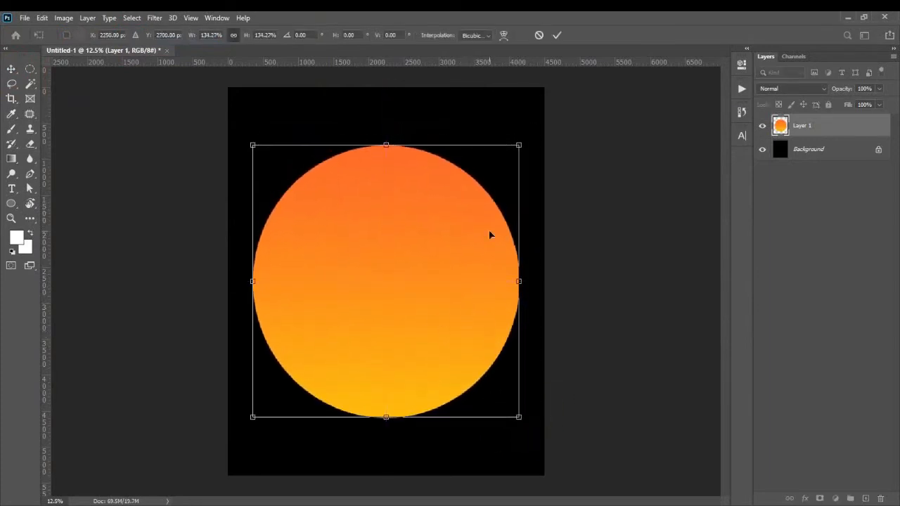
pyautogui.click(556, 34)
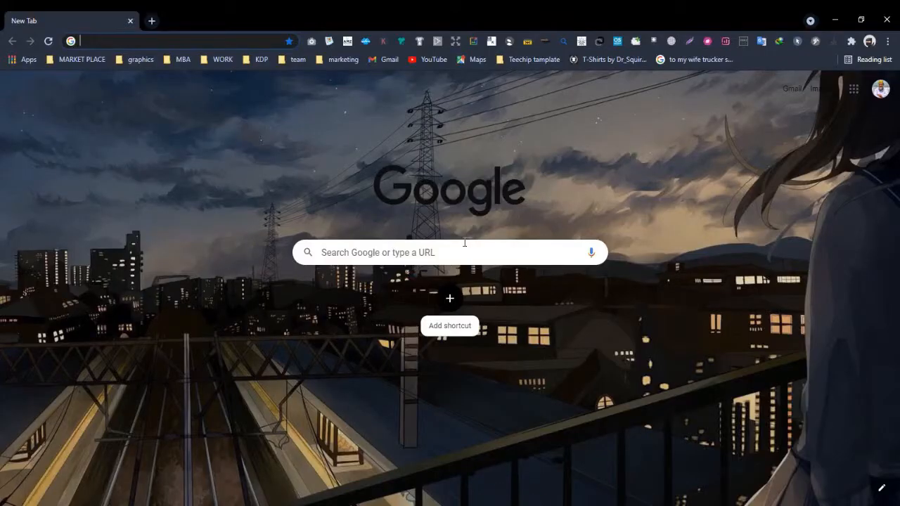
# Step: Switch to the browser and search Google Images for "palm tree silhouette"
pyautogui.click(464, 242)
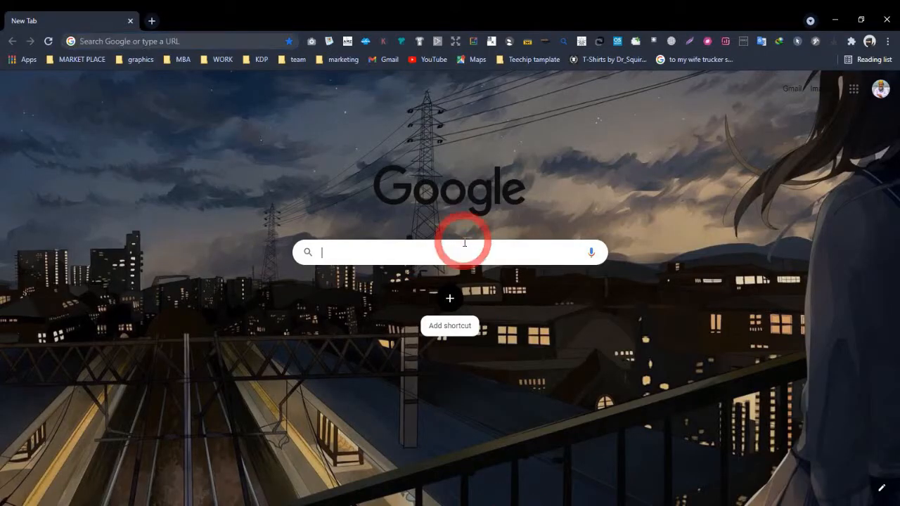
pyautogui.write('pla')
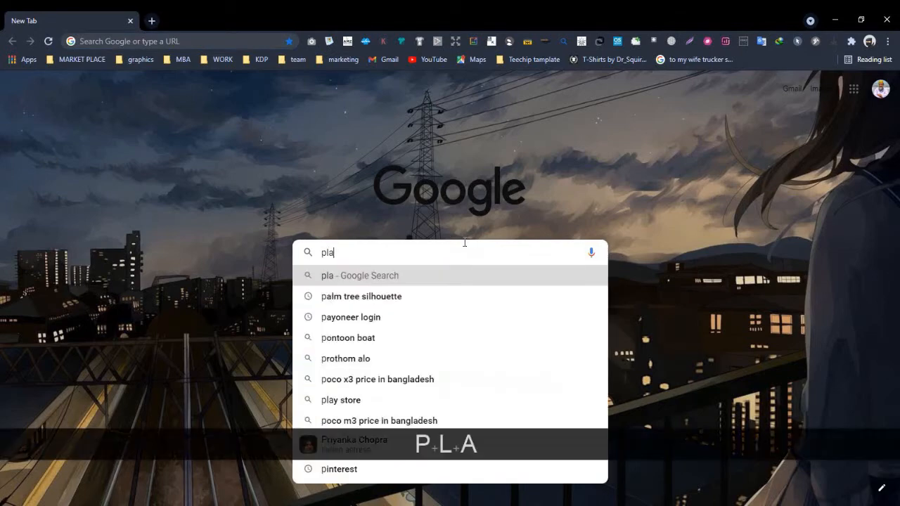
pyautogui.write('m tree sil')
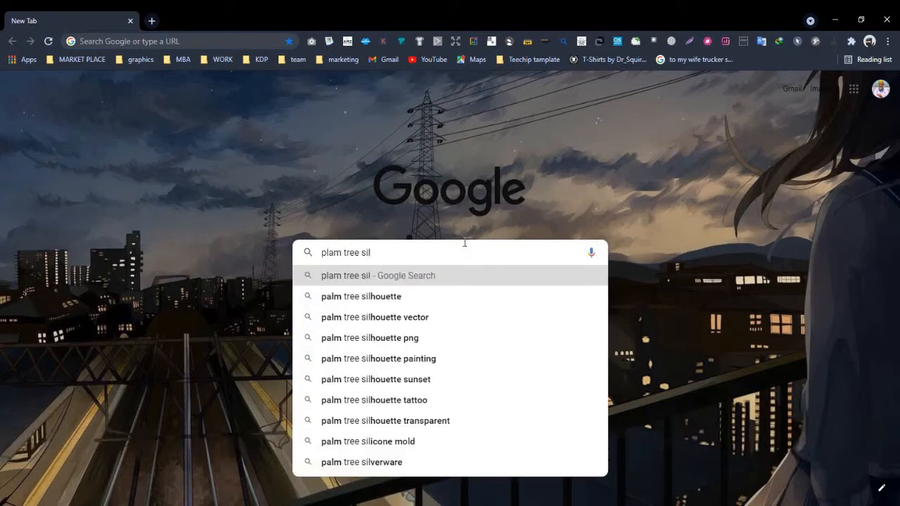
pyautogui.press('Down')
pyautogui.press('Return')
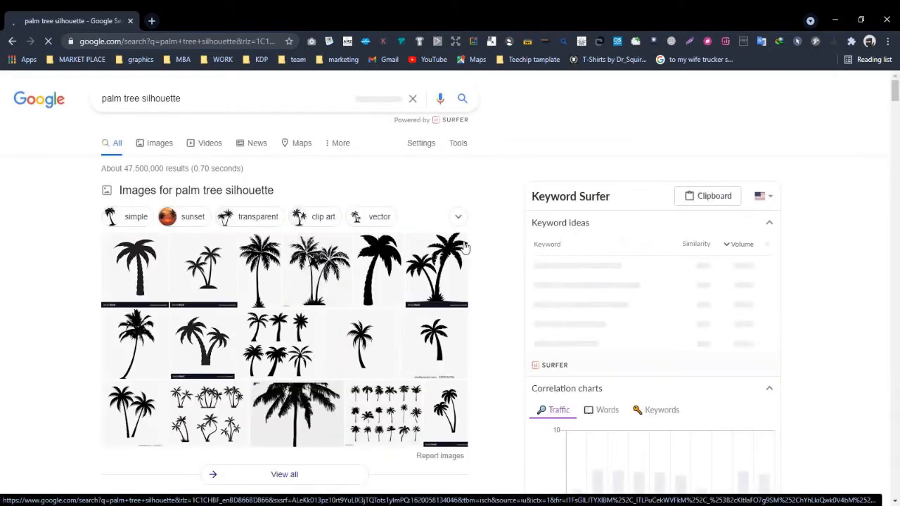
pyautogui.click(162, 145)
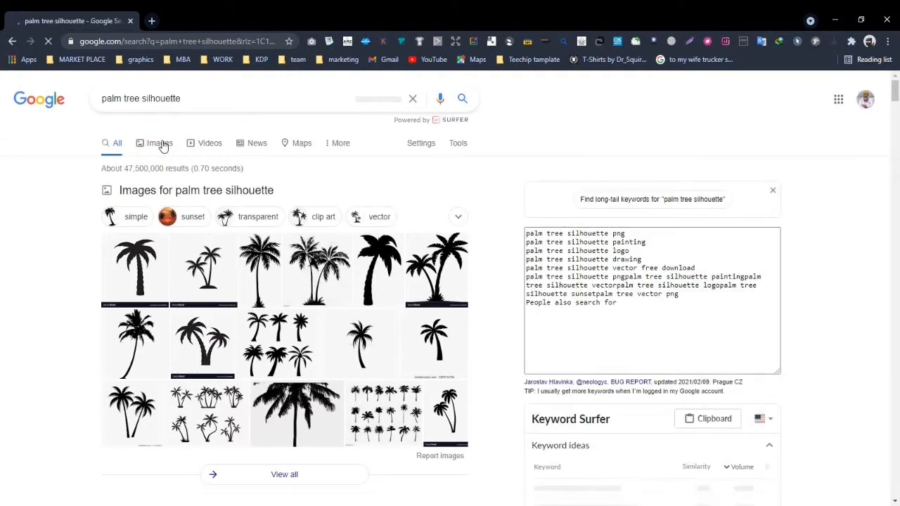
# Step: Open the single tall palm tree silhouette from Pinterest in the image preview and copy it
pyautogui.click(313, 222)
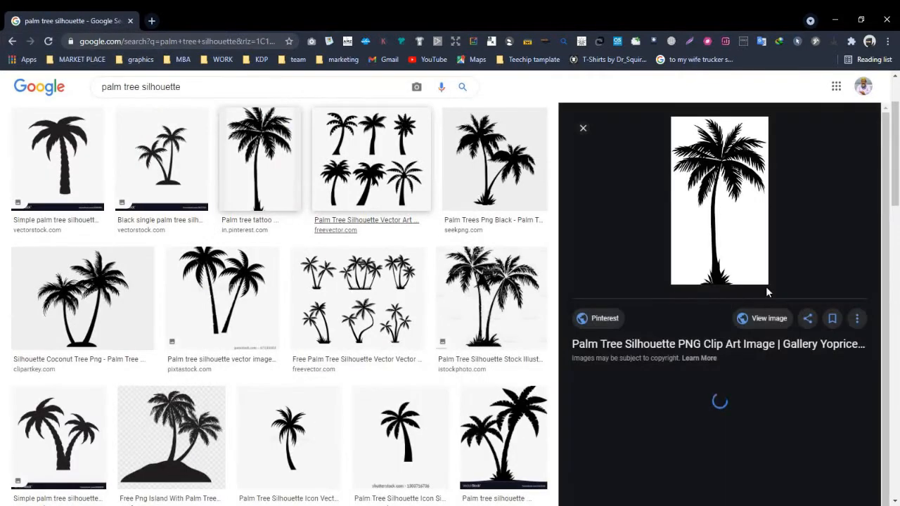
pyautogui.rightClick(700, 257)
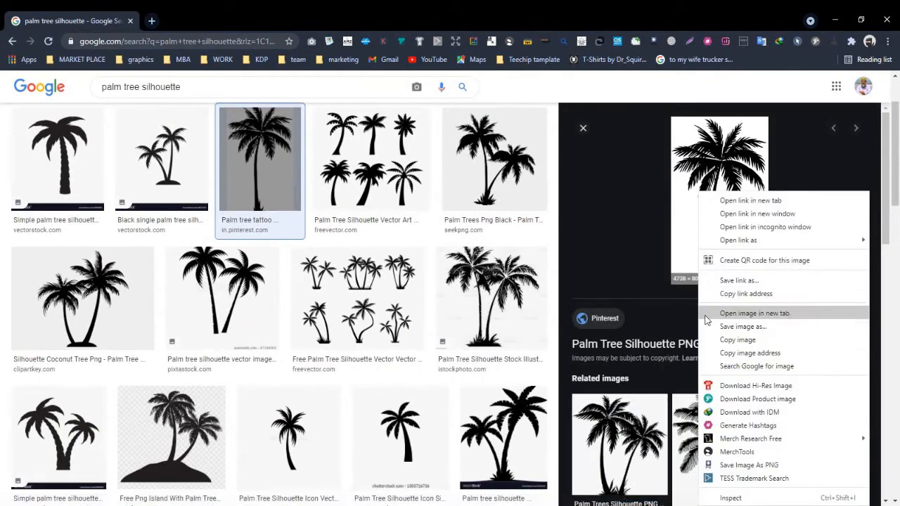
pyautogui.click(707, 344)
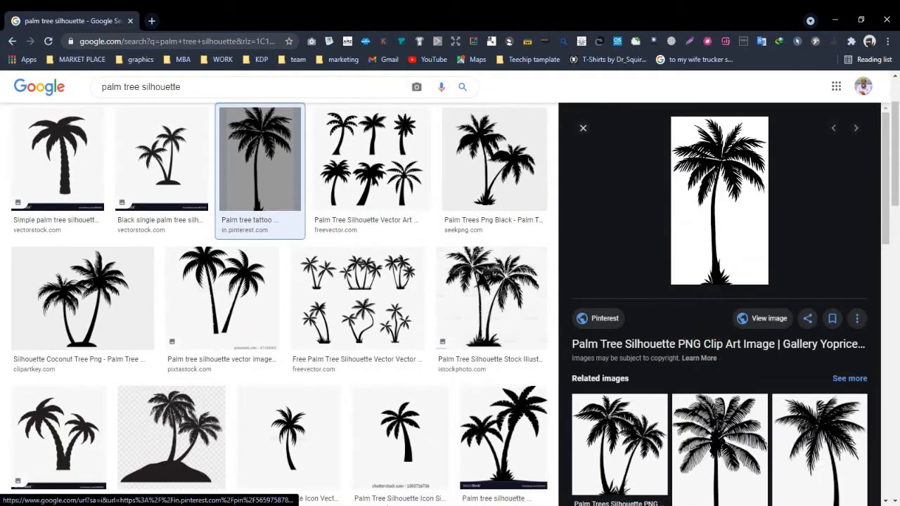
# Step: Switch back to Photoshop, paste the palm tree image over the circle and scale it up to about 1377%
pyautogui.hotkey('alt', 'Tab')
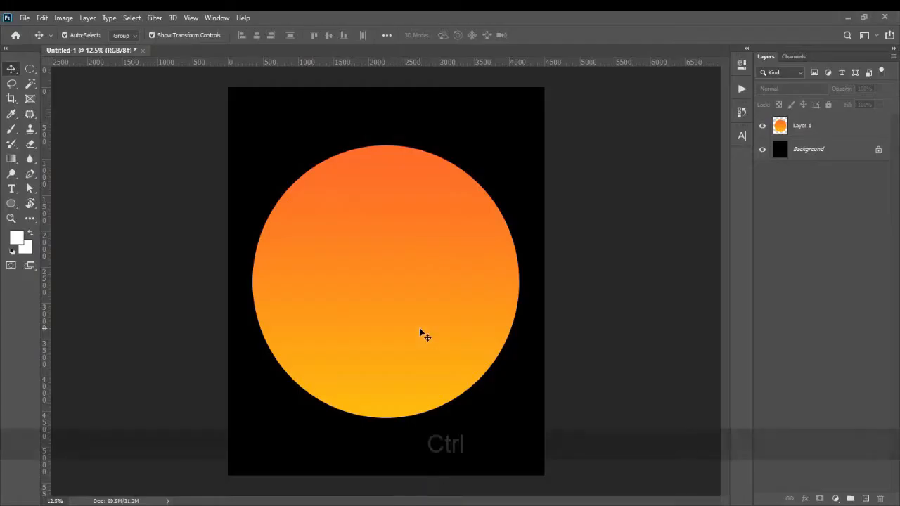
pyautogui.hotkey('ctrl', 'v')
pyautogui.moveTo(395, 295); pyautogui.dragTo(487, 425)
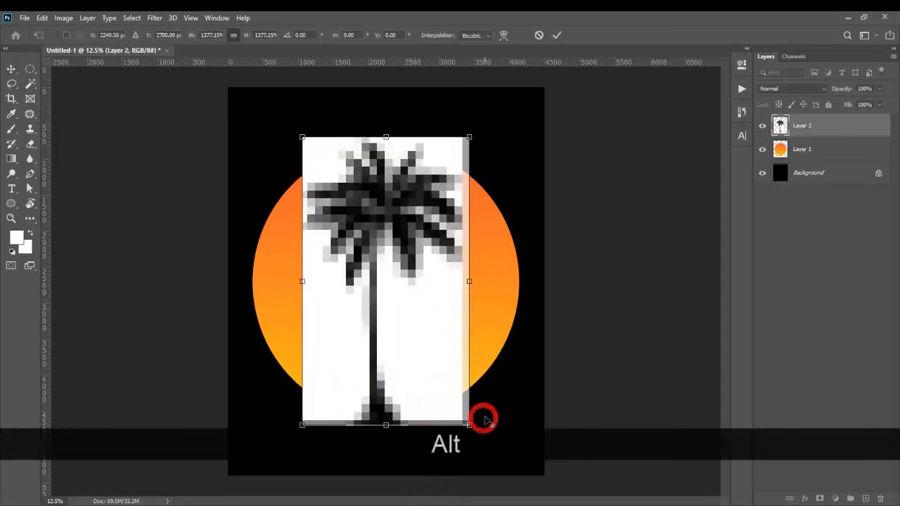
pyautogui.click(558, 34)
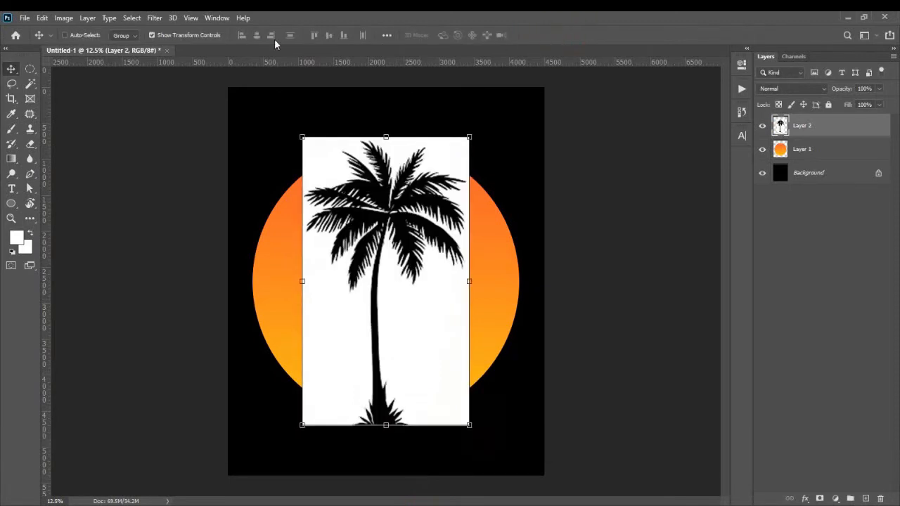
# Step: Select the palm image's white background with Color Range at fuzziness 200, delete it and deselect
pyautogui.click(134, 18)
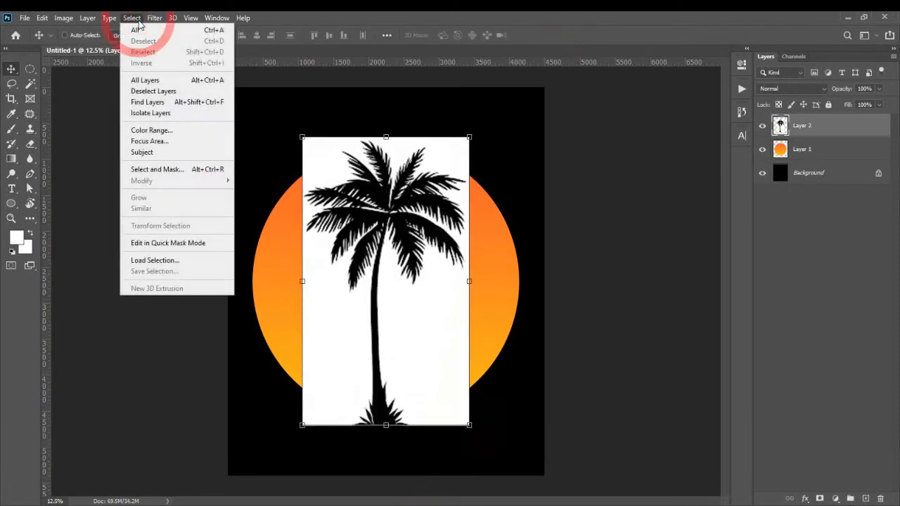
pyautogui.click(157, 130)
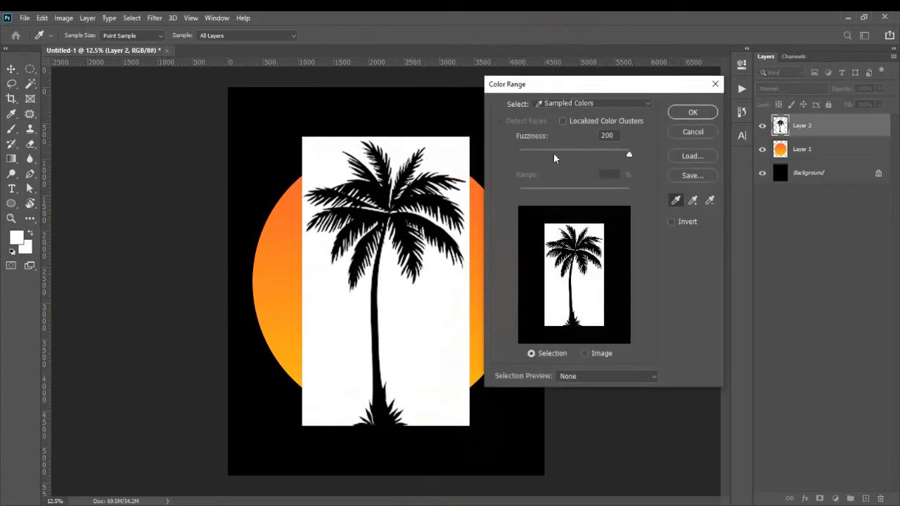
pyautogui.click(693, 114)
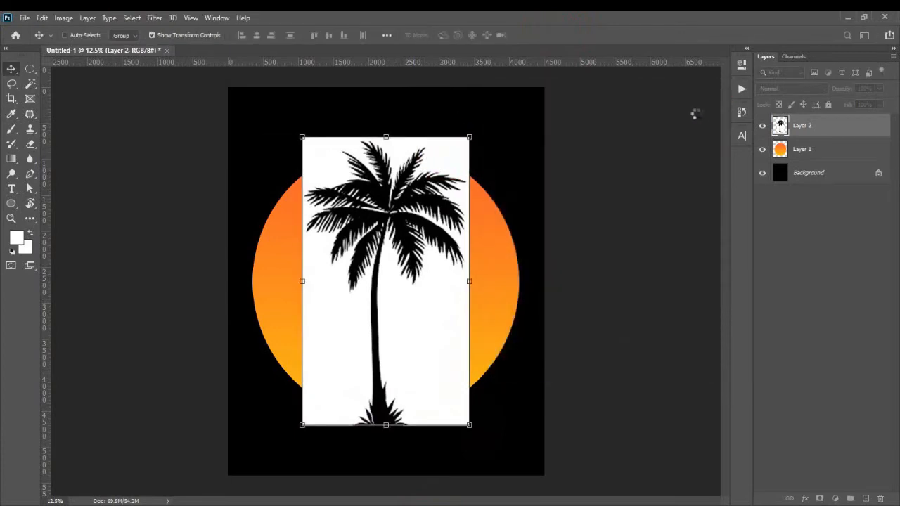
pyautogui.press('Delete')
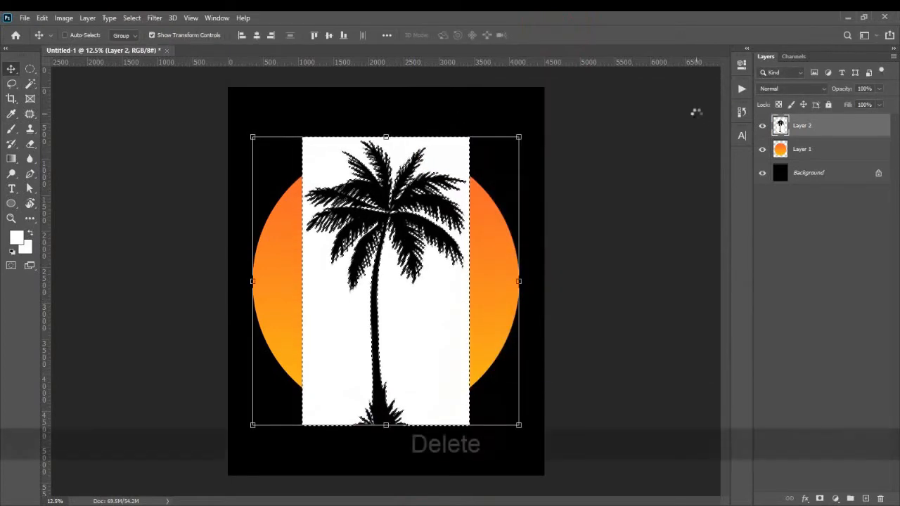
pyautogui.click(132, 18)
pyautogui.click(143, 41)
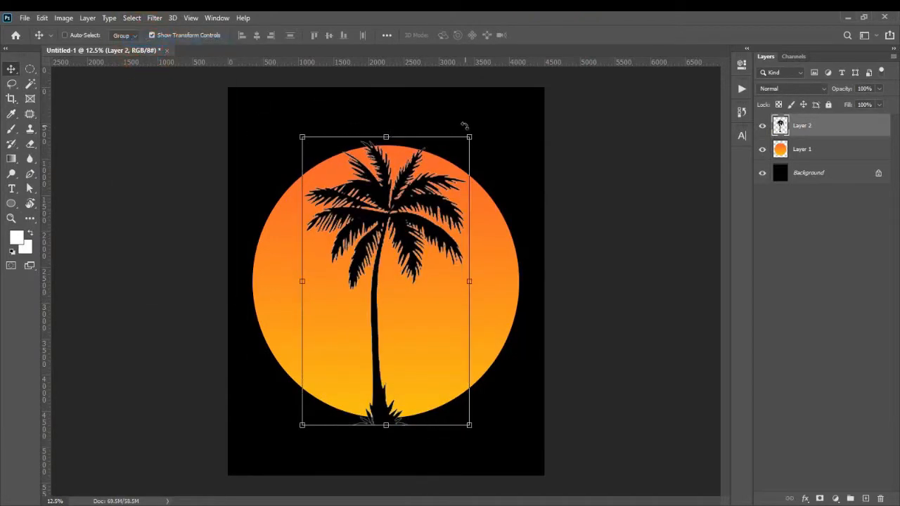
# Step: Scale the palm tree to about 89%, rotate it about -5.3° and place it over the left side of the circle
pyautogui.moveTo(472, 133); pyautogui.dragTo(443, 185)
pyautogui.moveTo(398, 232); pyautogui.dragTo(332, 211)
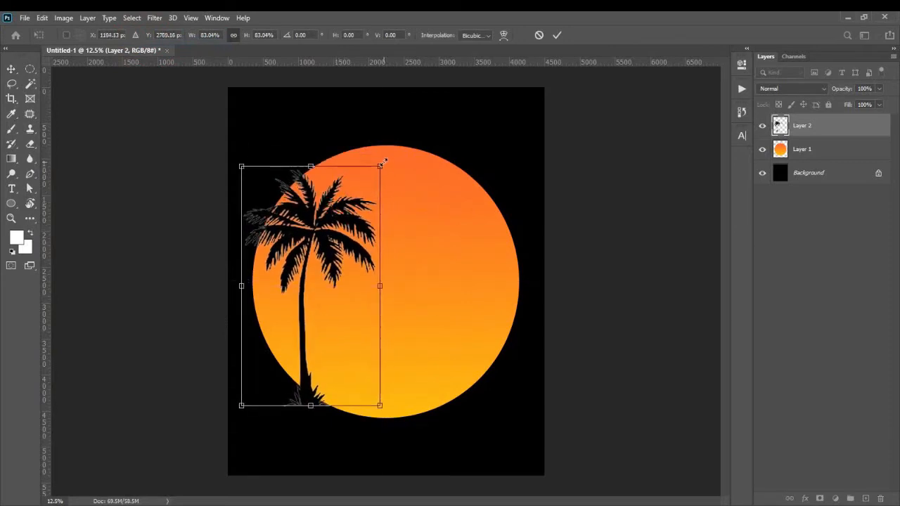
pyautogui.moveTo(384, 163)
pyautogui.mouseDown()
pyautogui.moveTo(394, 146)
pyautogui.moveTo(386, 167)
pyautogui.mouseUp()
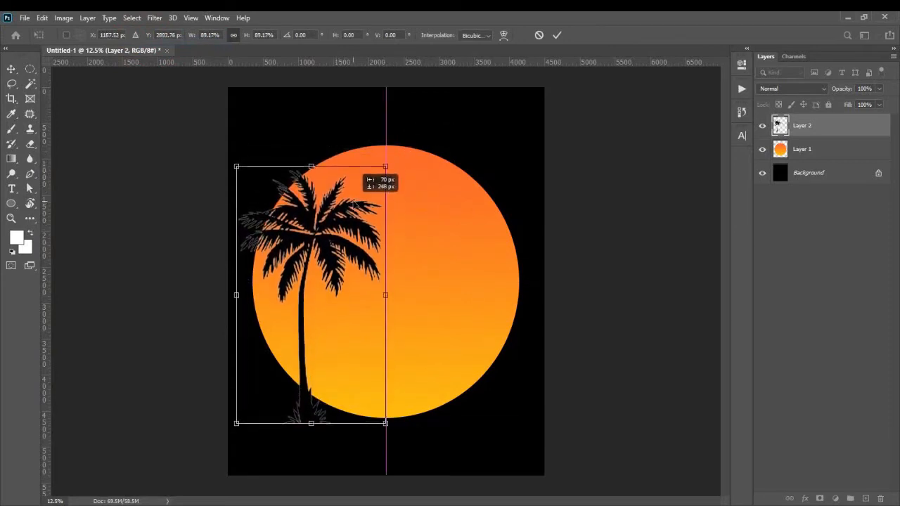
pyautogui.moveTo(353, 202); pyautogui.dragTo(354, 202)
pyautogui.moveTo(389, 169); pyautogui.dragTo(378, 190)
pyautogui.moveTo(345, 305); pyautogui.dragTo(362, 294)
pyautogui.moveTo(405, 425); pyautogui.dragTo(424, 409)
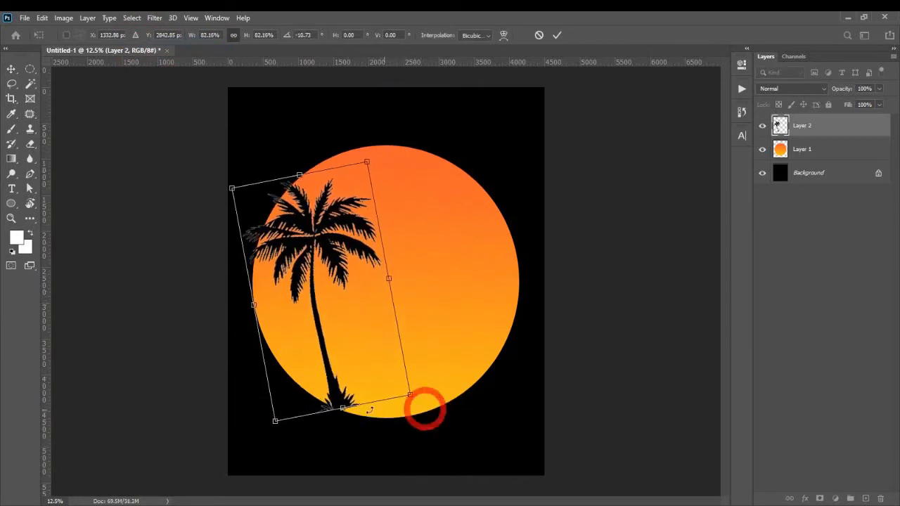
pyautogui.moveTo(338, 404)
pyautogui.mouseDown()
pyautogui.moveTo(347, 431)
pyautogui.moveTo(340, 400)
pyautogui.mouseUp()
pyautogui.moveTo(411, 273); pyautogui.dragTo(417, 280)
pyautogui.moveTo(320, 269); pyautogui.dragTo(318, 267)
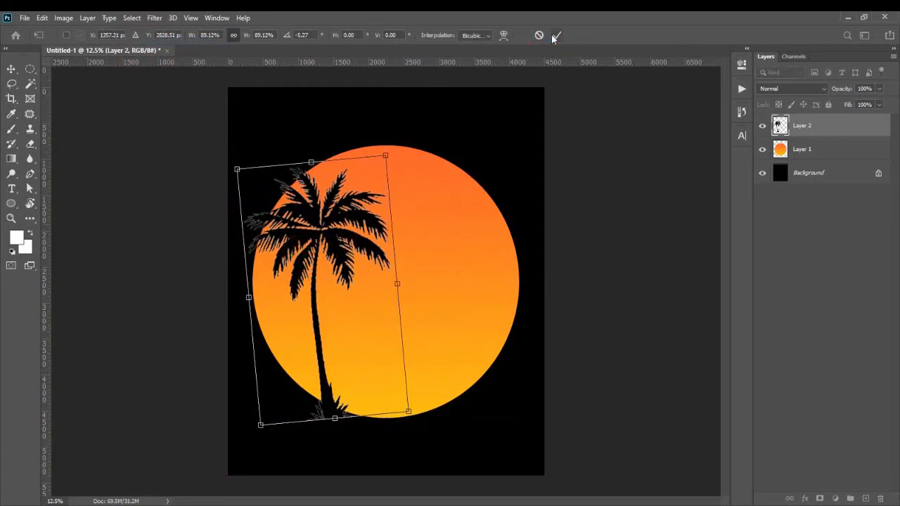
pyautogui.click(554, 36)
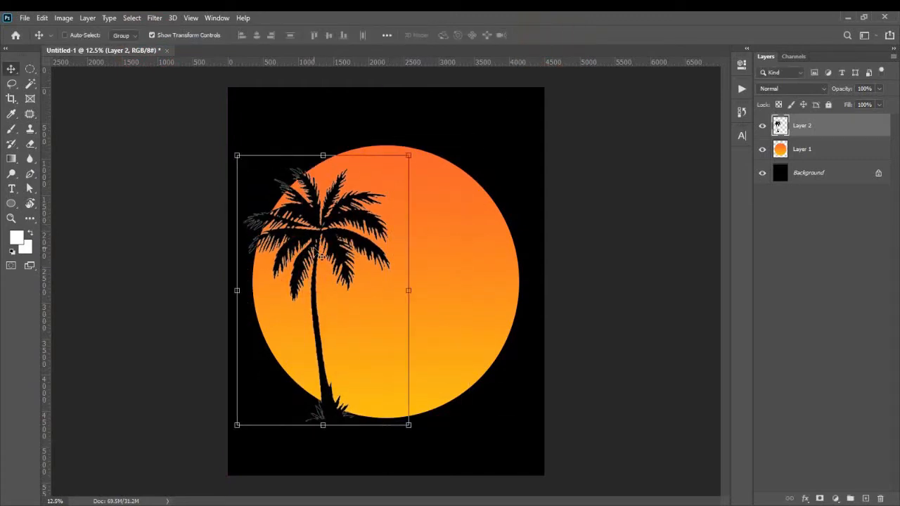
# Step: Duplicate the palm tree layer, flip the copy horizontally and move it to the right side of the circle
pyautogui.moveTo(321, 258); pyautogui.dragTo(398, 261)
pyautogui.rightClick(398, 261)
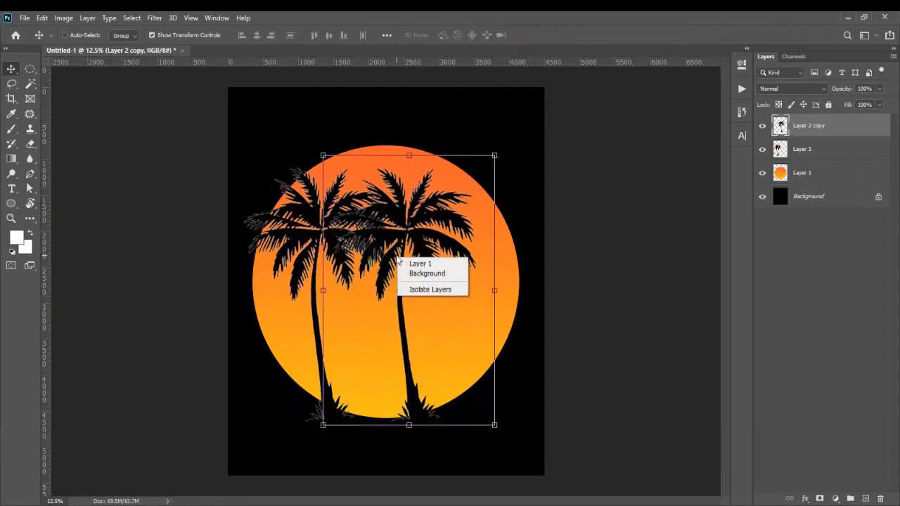
pyautogui.click(397, 257)
pyautogui.hotkey('ctrl', 't')
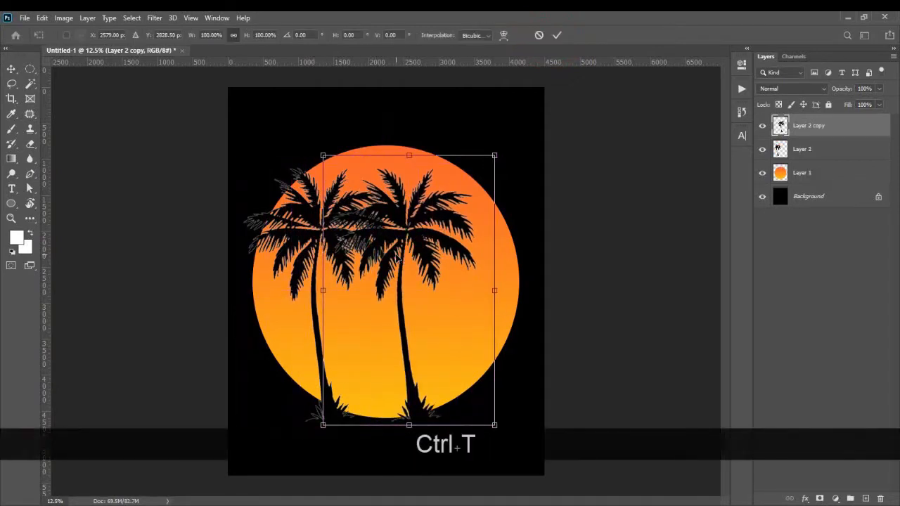
pyautogui.rightClick(463, 356)
pyautogui.click(495, 339)
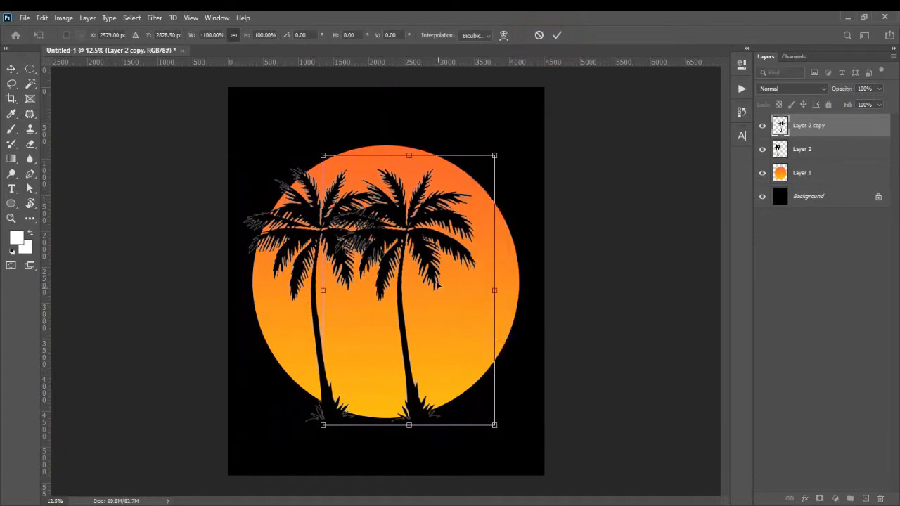
pyautogui.moveTo(420, 239); pyautogui.dragTo(470, 238)
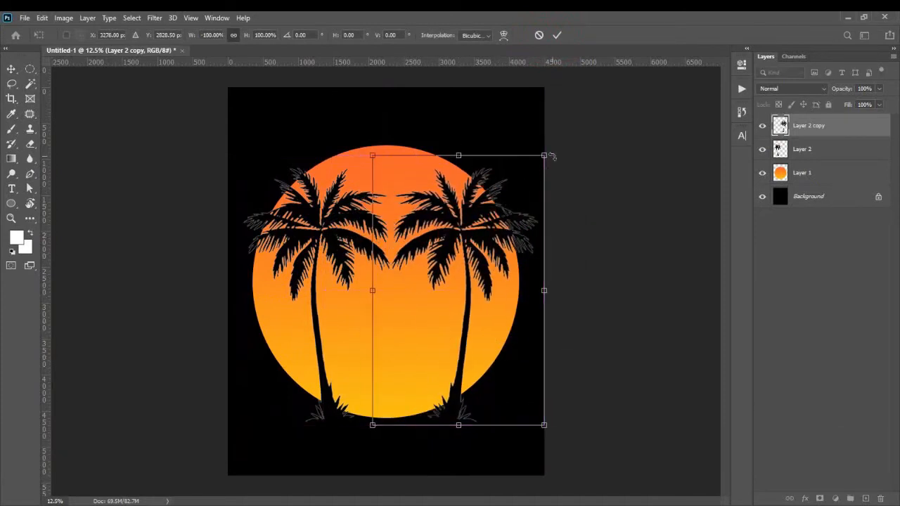
# Step: Scale the flipped palm tree to about 83.6% and position it at the circle's right edge
pyautogui.moveTo(547, 155); pyautogui.dragTo(522, 190)
pyautogui.moveTo(469, 232); pyautogui.dragTo(487, 224)
pyautogui.moveTo(553, 163); pyautogui.dragTo(546, 176)
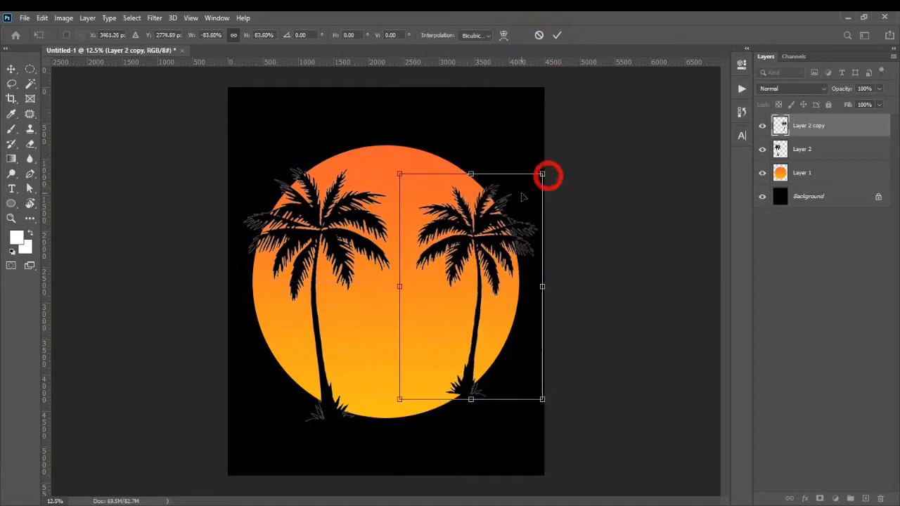
pyautogui.moveTo(505, 208)
pyautogui.mouseDown()
pyautogui.moveTo(519, 203)
pyautogui.moveTo(511, 202)
pyautogui.mouseUp()
pyautogui.click(557, 35)
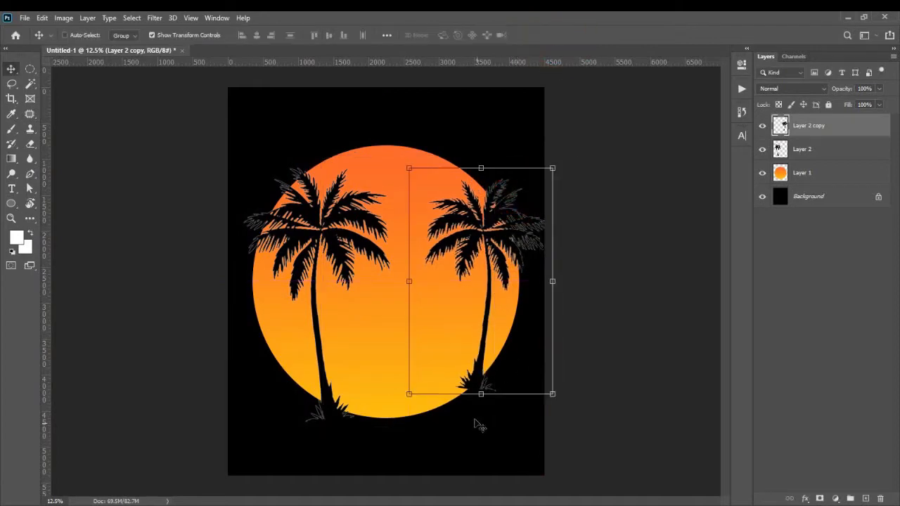
# Step: Nudge the right palm tree so its base sits on the circle's lower-right edge
pyautogui.scroll(4, 473, 415)
pyautogui.scroll(3, 470, 408)
pyautogui.moveTo(486, 381); pyautogui.dragTo(494, 376)
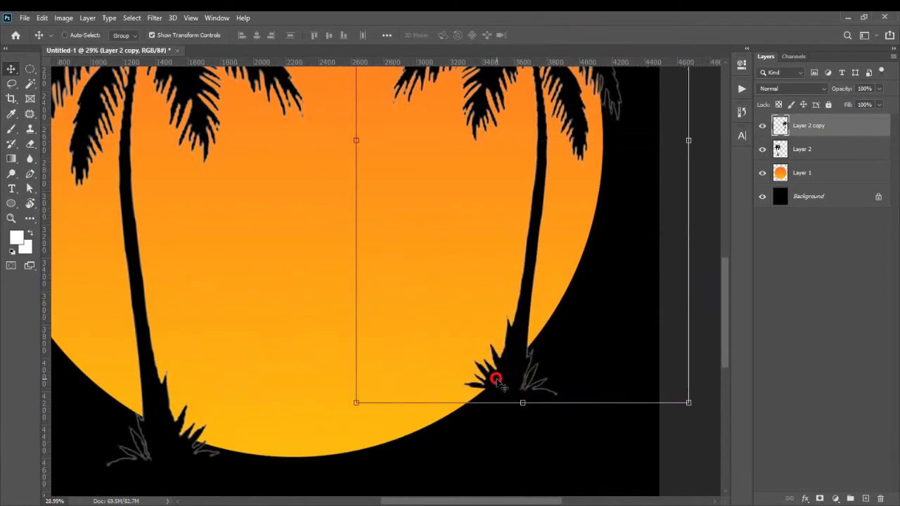
pyautogui.scroll(-3, 492, 429)
pyautogui.scroll(-2, 492, 428)
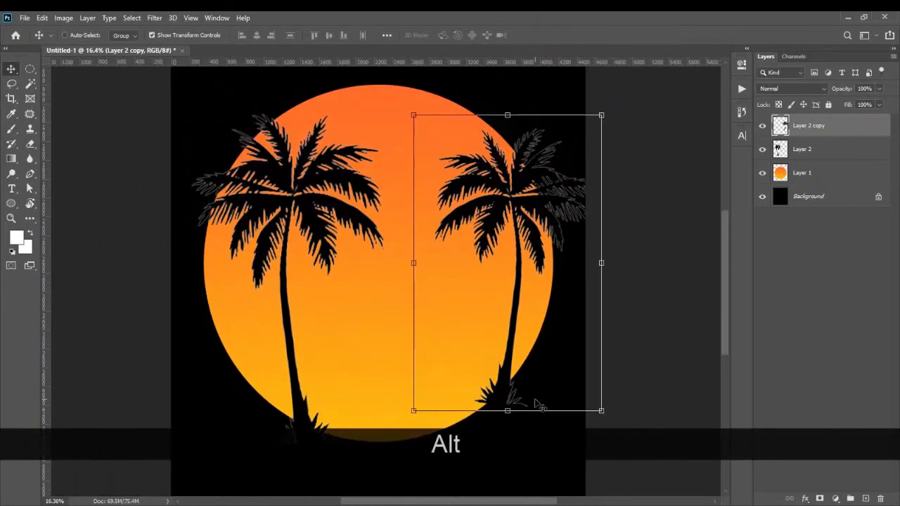
# Step: Merge the two palm tree layers, shift the merged palms slightly left over the circle and deselect the layer
pyautogui.keyDown('shift'); pyautogui.click(800, 155); pyautogui.keyUp('shift')
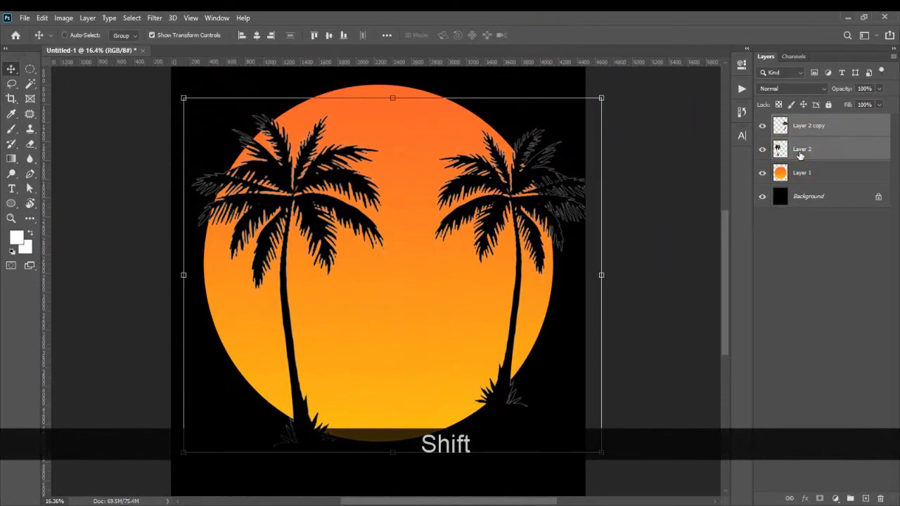
pyautogui.rightClick(802, 149)
pyautogui.click(692, 359)
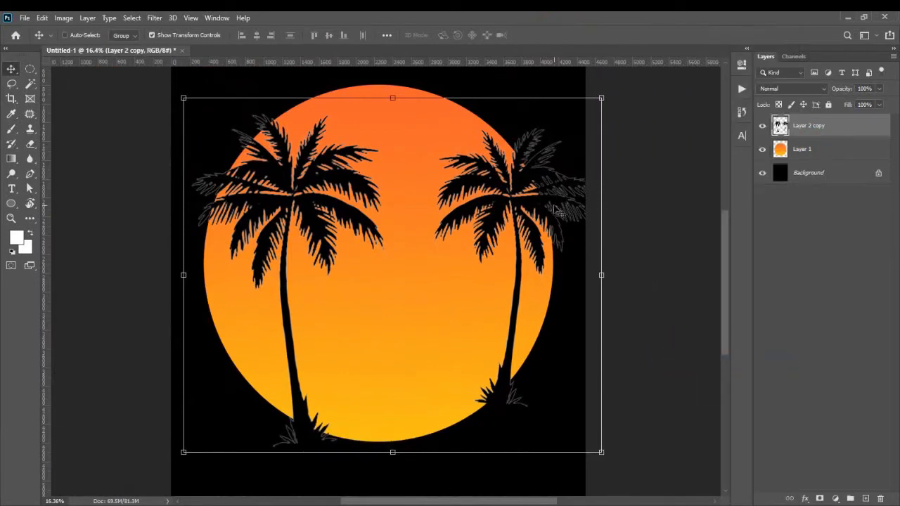
pyautogui.moveTo(556, 211); pyautogui.dragTo(546, 209)
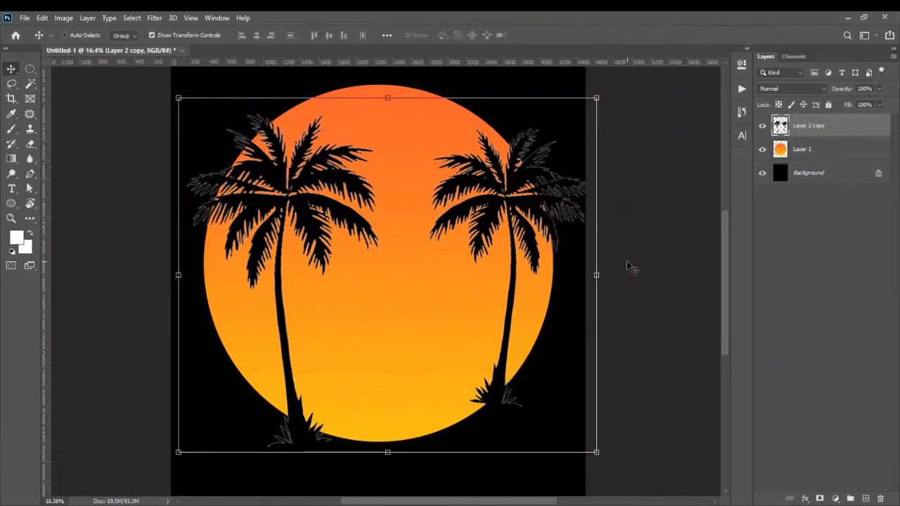
pyautogui.hotkey('ctrl', '0')
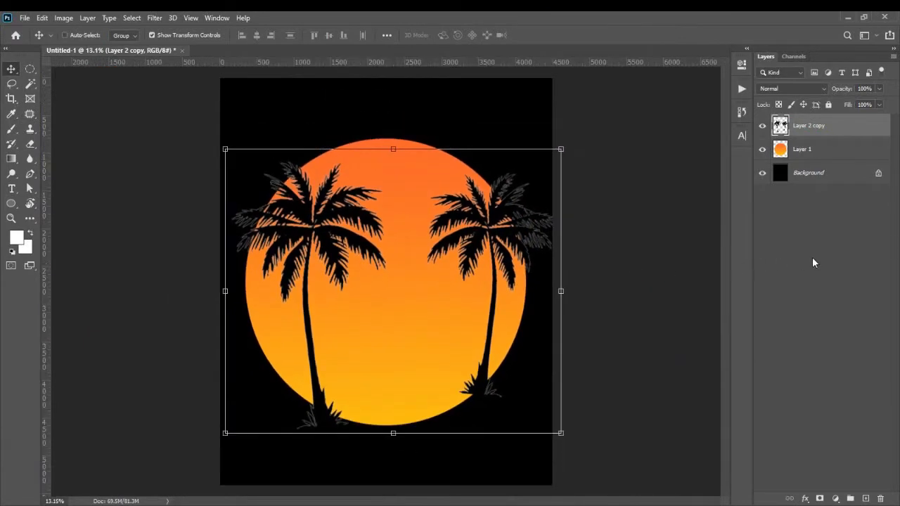
pyautogui.click(813, 262)
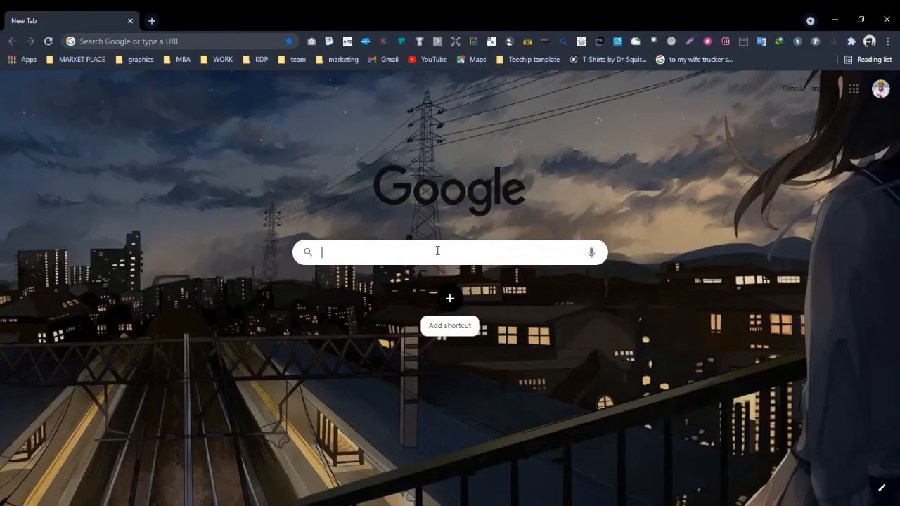
# Step: Switch to the browser and search Google Images for "bird silhouette"
pyautogui.write('bird ')
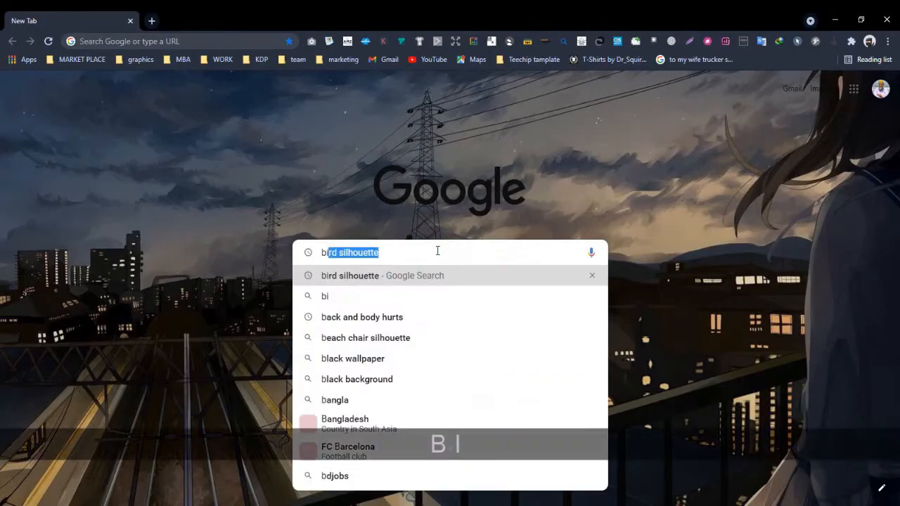
pyautogui.write('sil')
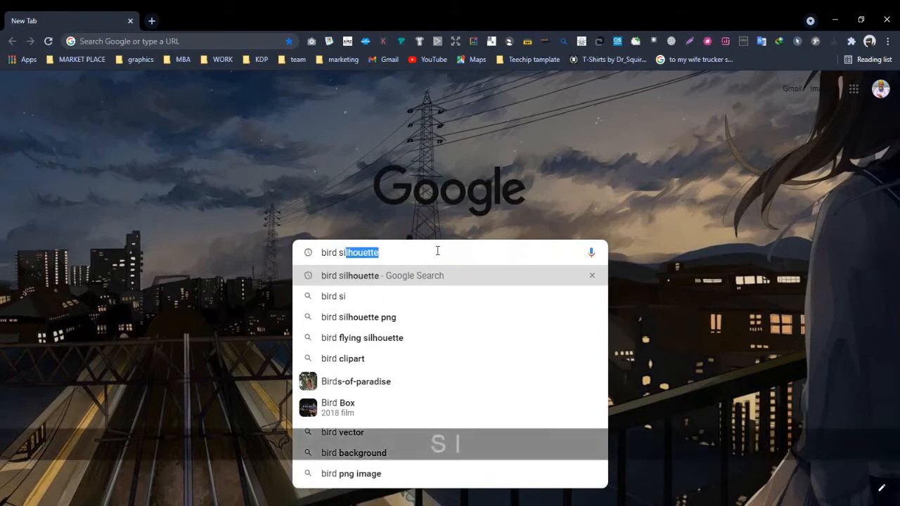
pyautogui.press('Return')
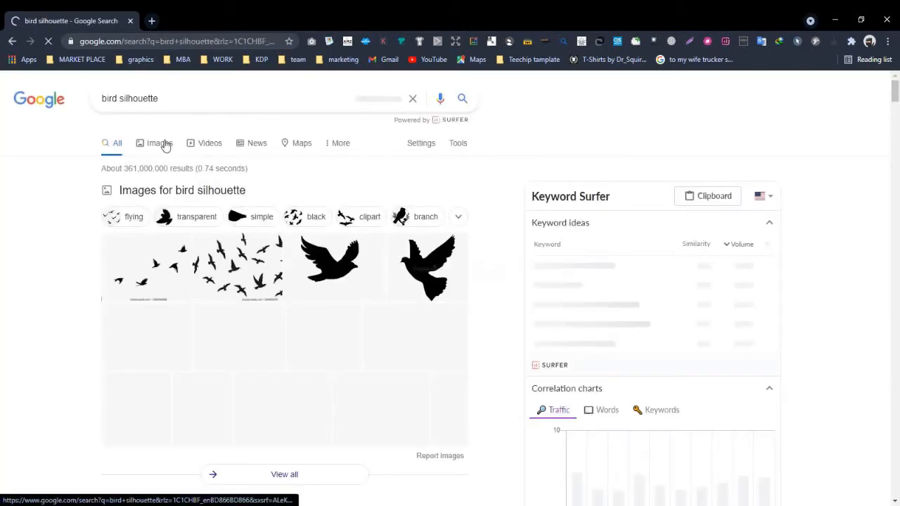
pyautogui.click(160, 143)
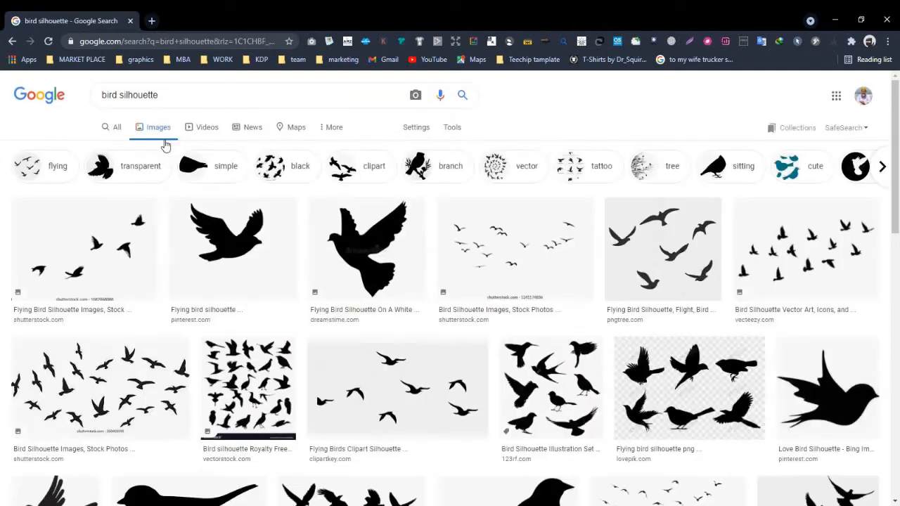
# Step: Open the PNGitem flock of seven flying bird silhouettes in the image preview and copy the image
pyautogui.scroll(-5, 183, 161)
pyautogui.click(556, 347)
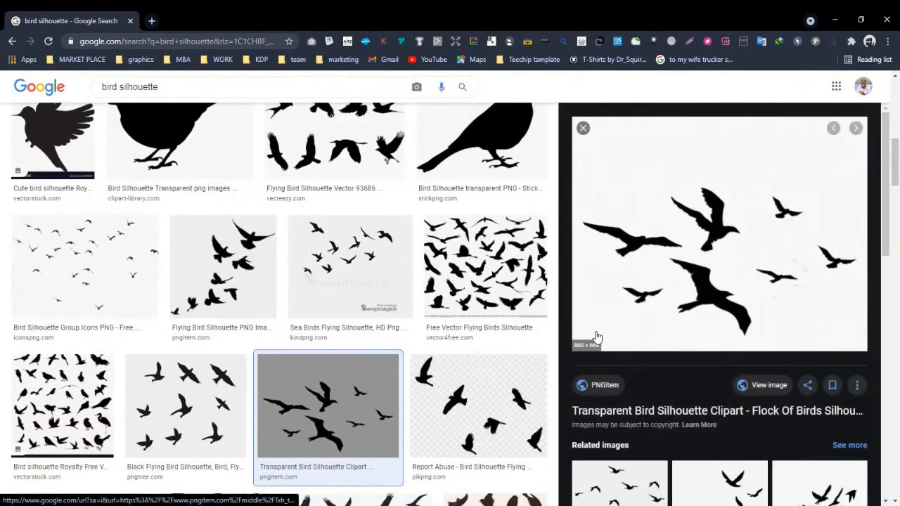
pyautogui.rightClick(596, 337)
pyautogui.click(626, 172)
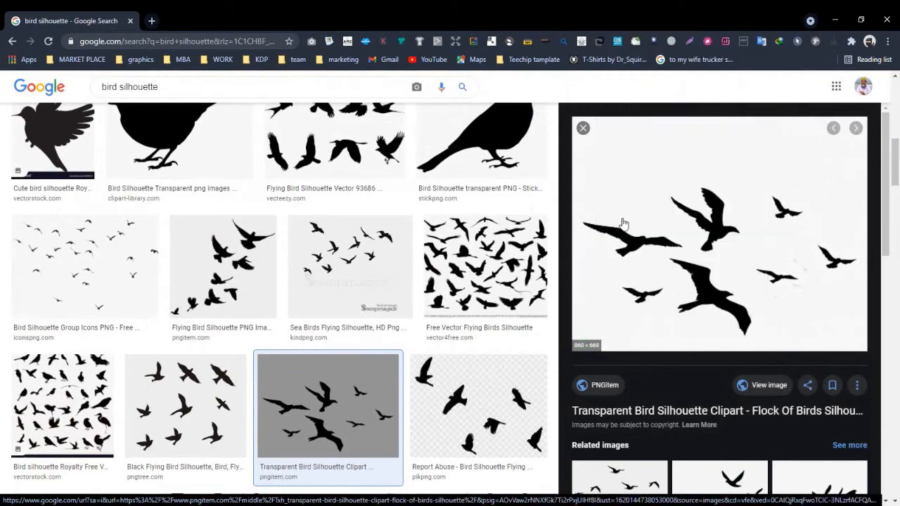
# Step: Switch back to Photoshop, paste the bird image over the circle and scale it up to about 293%
pyautogui.hotkey('alt', 'Tab')
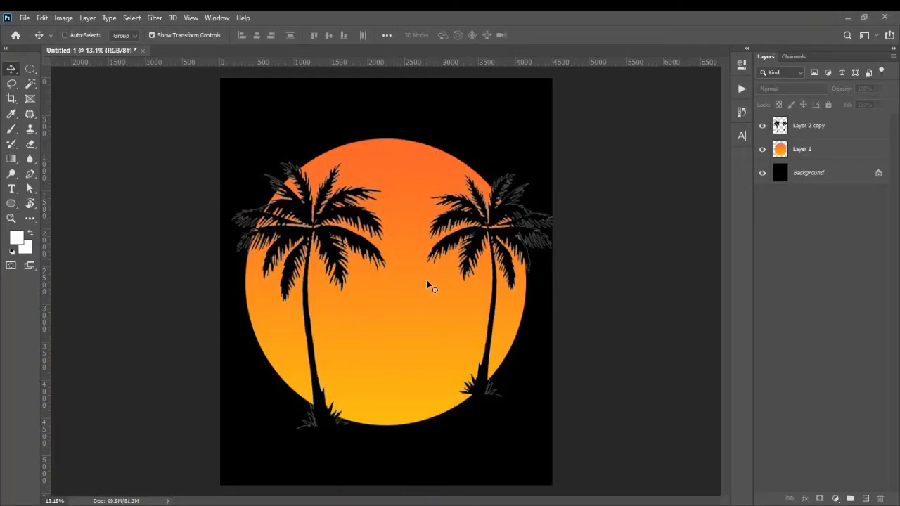
pyautogui.hotkey('ctrl', 'v')
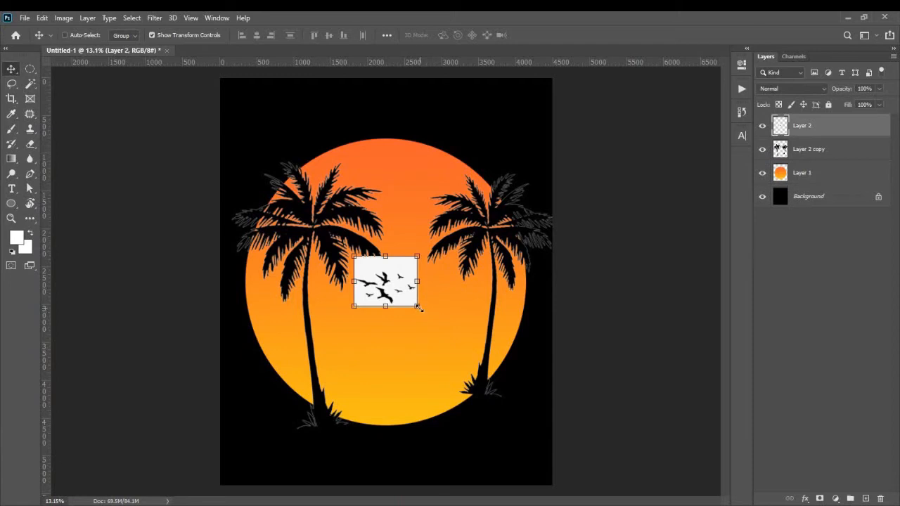
pyautogui.moveTo(419, 308); pyautogui.dragTo(483, 361)
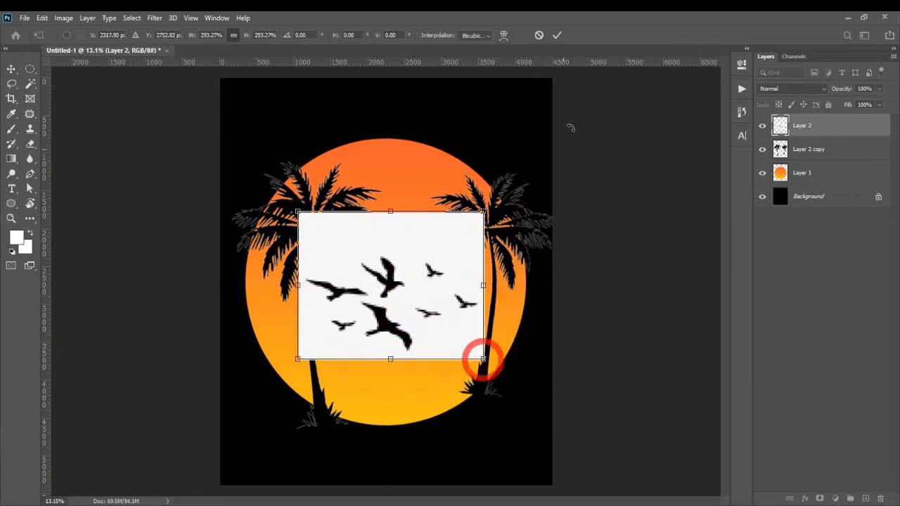
pyautogui.click(559, 35)
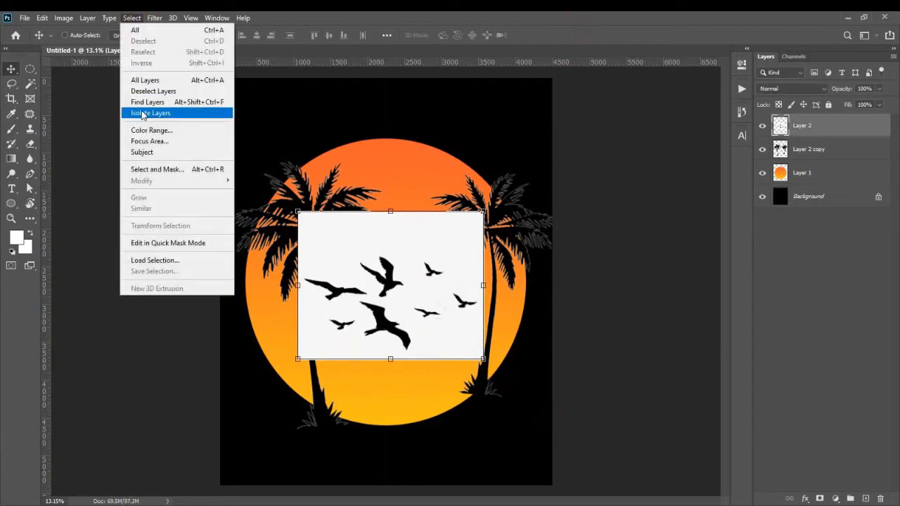
# Step: Select the bird image's white background with Color Range at fuzziness 200, delete it and deselect
pyautogui.click(149, 130)
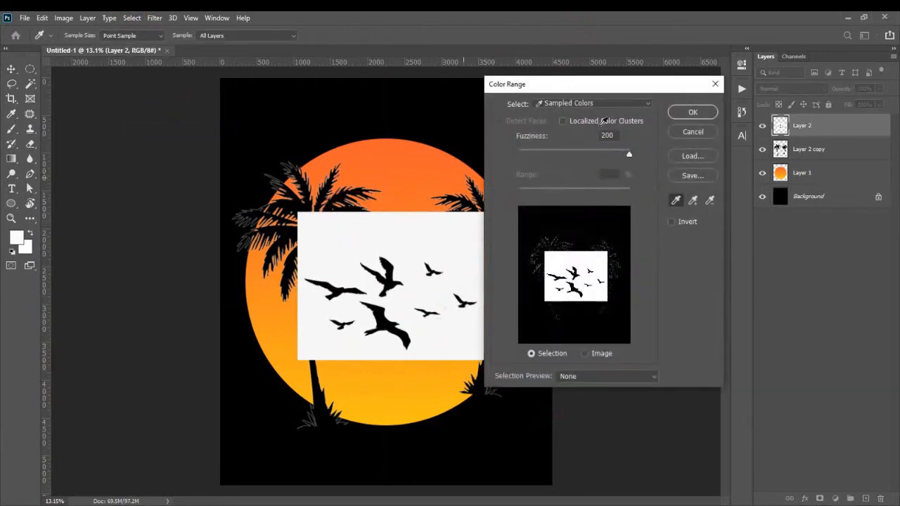
pyautogui.click(693, 112)
pyautogui.press('v')
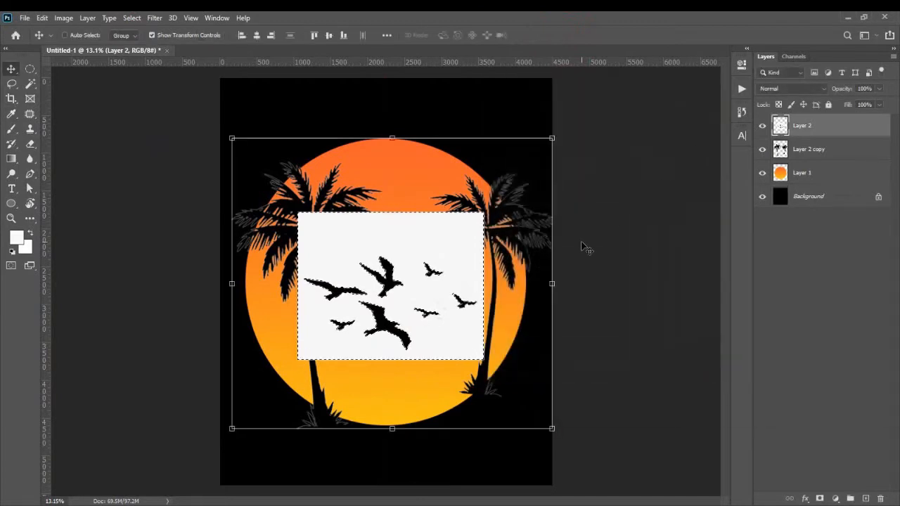
pyautogui.press('BackSpace')
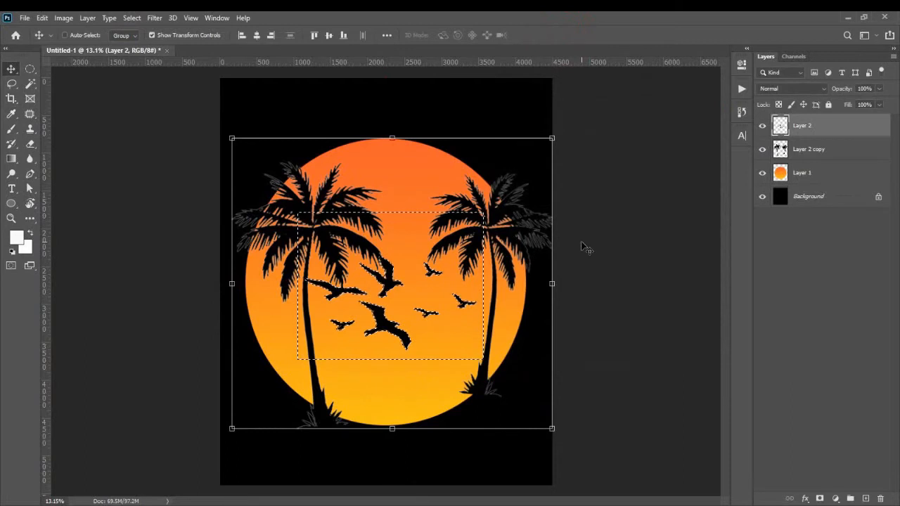
pyautogui.click(131, 18)
pyautogui.click(140, 38)
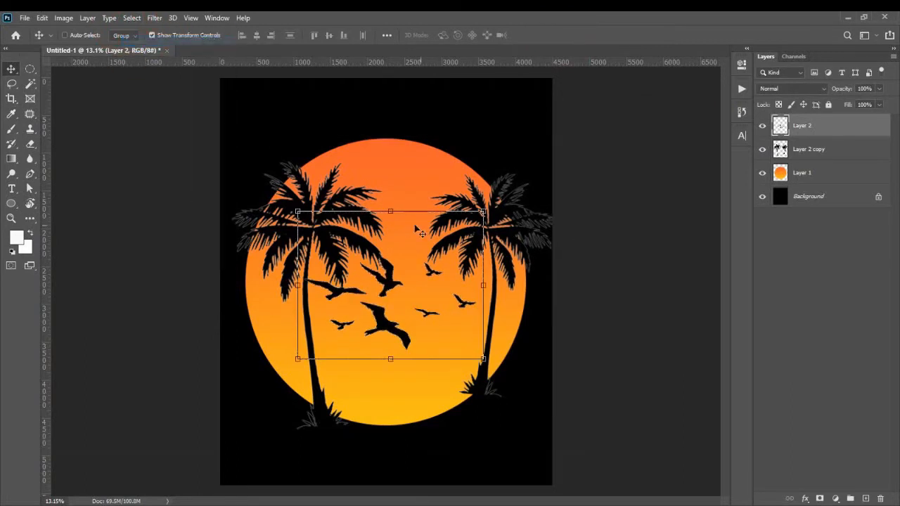
# Step: Scale the birds to about 54% and place them near the top of the circle between the palm crowns
pyautogui.moveTo(484, 212); pyautogui.dragTo(402, 281)
pyautogui.moveTo(386, 316); pyautogui.dragTo(444, 162)
pyautogui.click(560, 36)
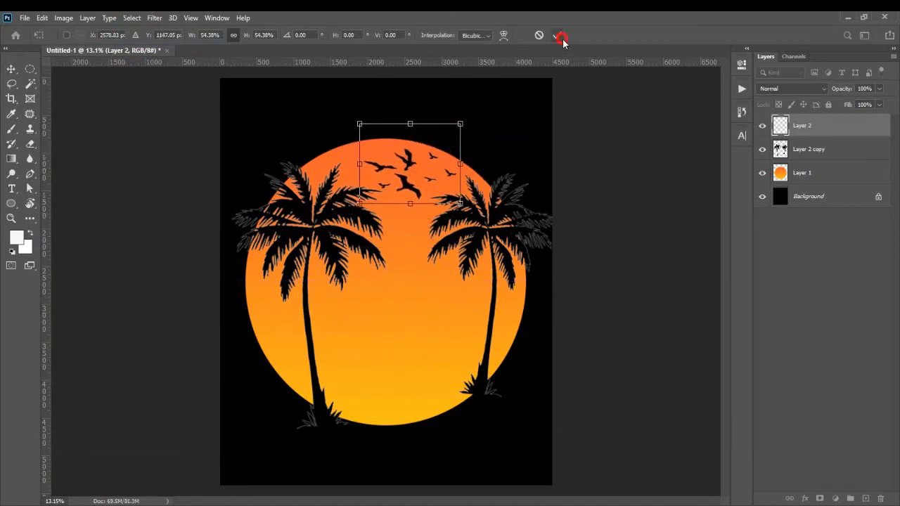
# Step: On the gradient circle's layer, select a thin horizontal strip across the circle just below its middle with the Rectangular Marquee tool
pyautogui.click(830, 172)
pyautogui.click(30, 69)
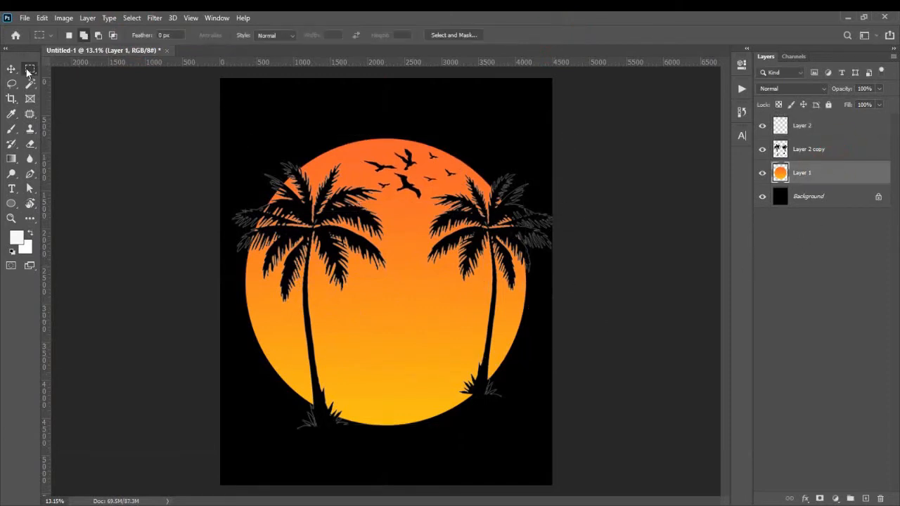
pyautogui.rightClick(30, 69)
pyautogui.click(61, 71)
pyautogui.moveTo(239, 315); pyautogui.dragTo(554, 318)
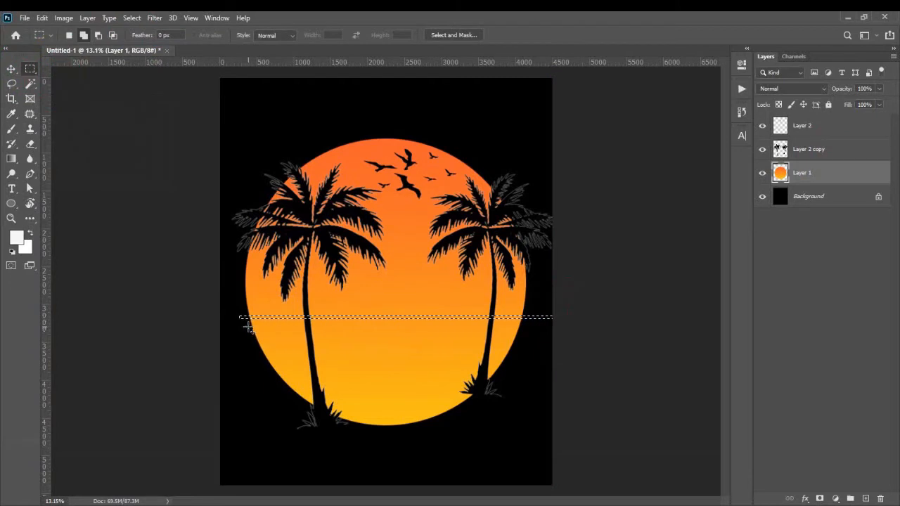
# Step: Add seven more thin horizontal strips to the selection, spaced down the lower part of the circle to its bottom edge
pyautogui.moveTo(249, 325); pyautogui.dragTo(559, 349)
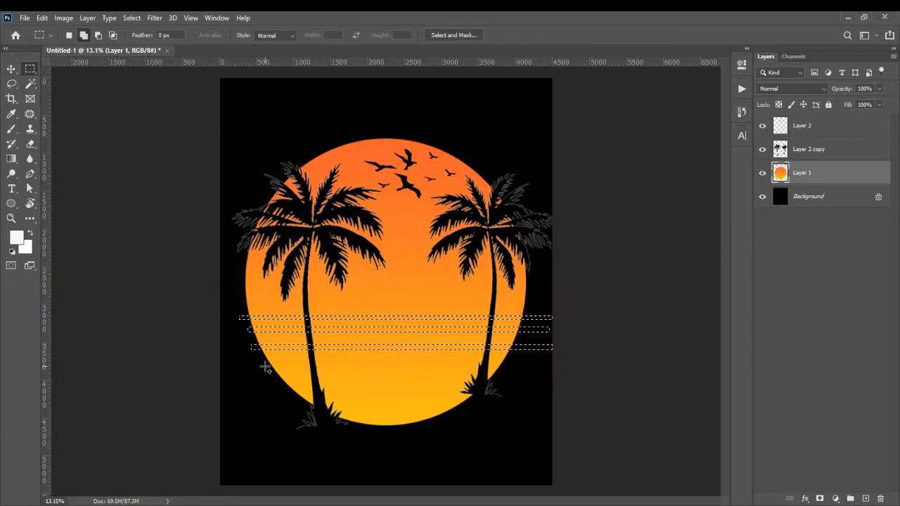
pyautogui.moveTo(265, 367); pyautogui.dragTo(552, 370)
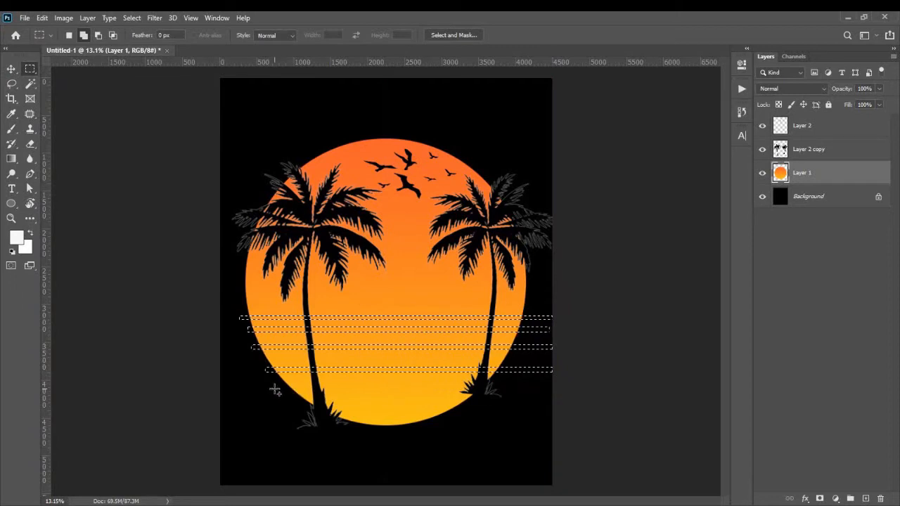
pyautogui.moveTo(275, 388); pyautogui.dragTo(569, 386)
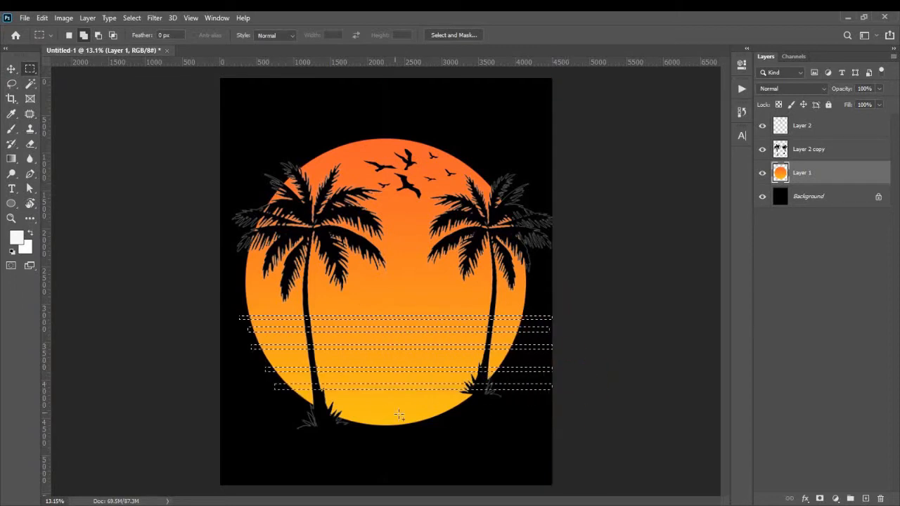
pyautogui.moveTo(300, 406); pyautogui.dragTo(525, 406)
pyautogui.moveTo(257, 357); pyautogui.dragTo(554, 361)
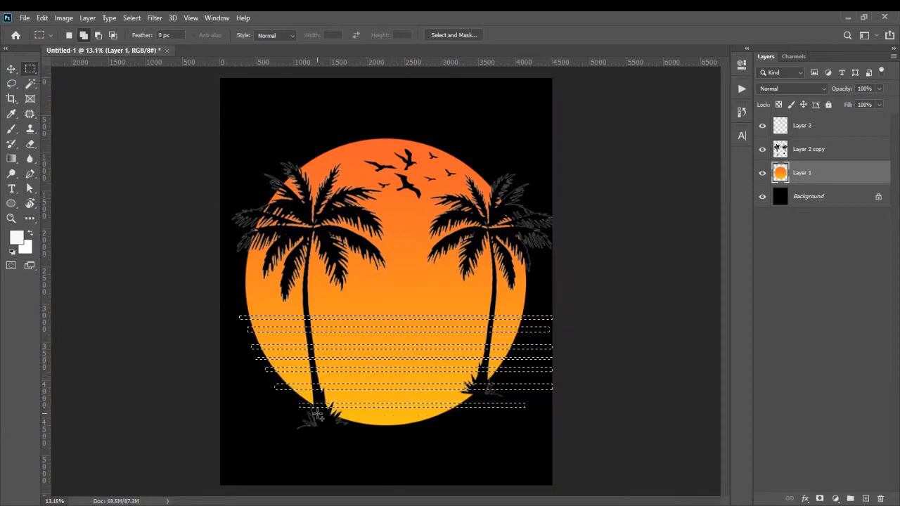
pyautogui.moveTo(312, 412); pyautogui.dragTo(499, 417)
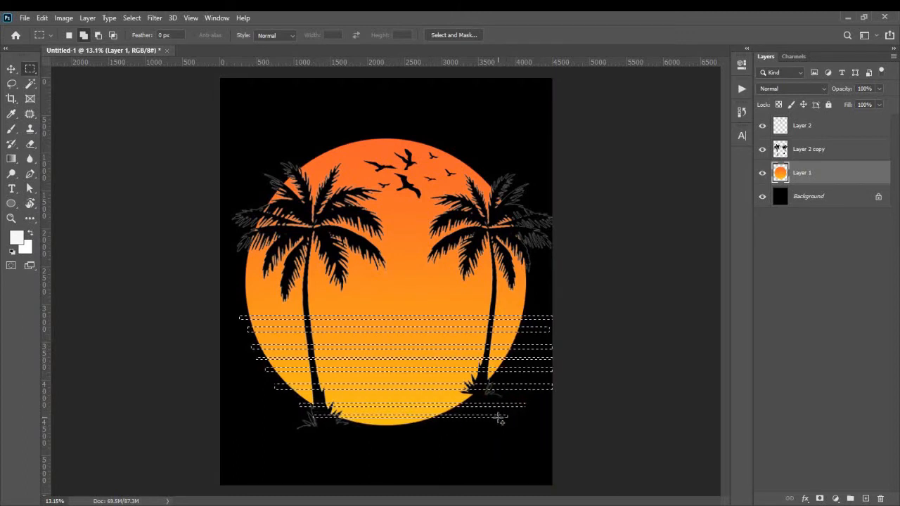
# Step: Delete the selected strips from the gradient circle, clear the selection and activate the Move tool
pyautogui.press('Delete')
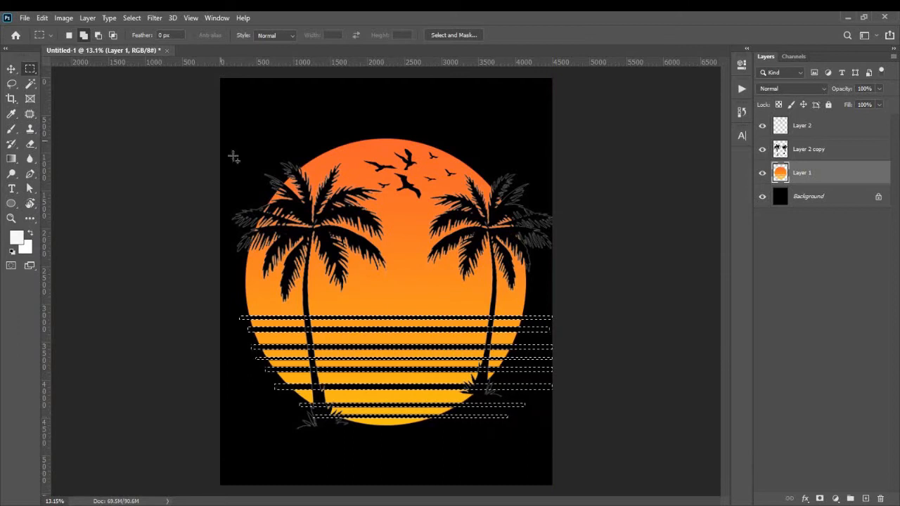
pyautogui.click(132, 18)
pyautogui.click(140, 43)
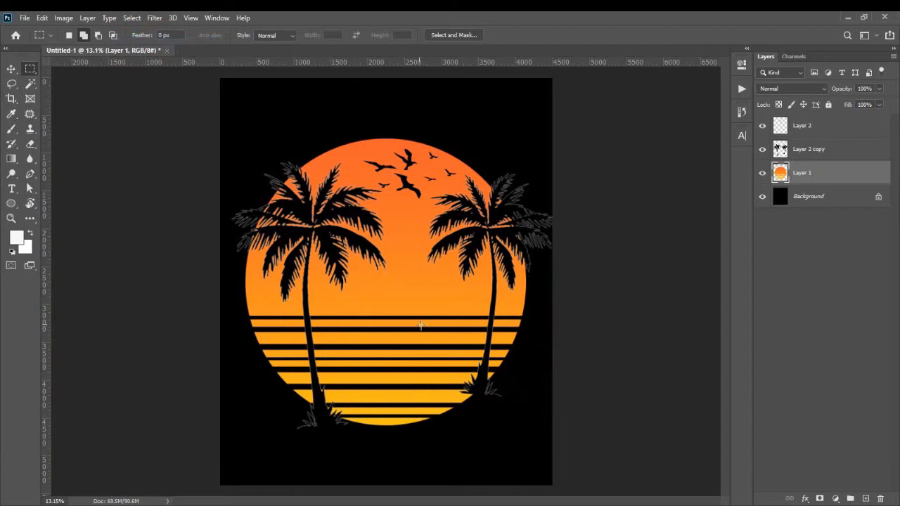
pyautogui.click(11, 70)
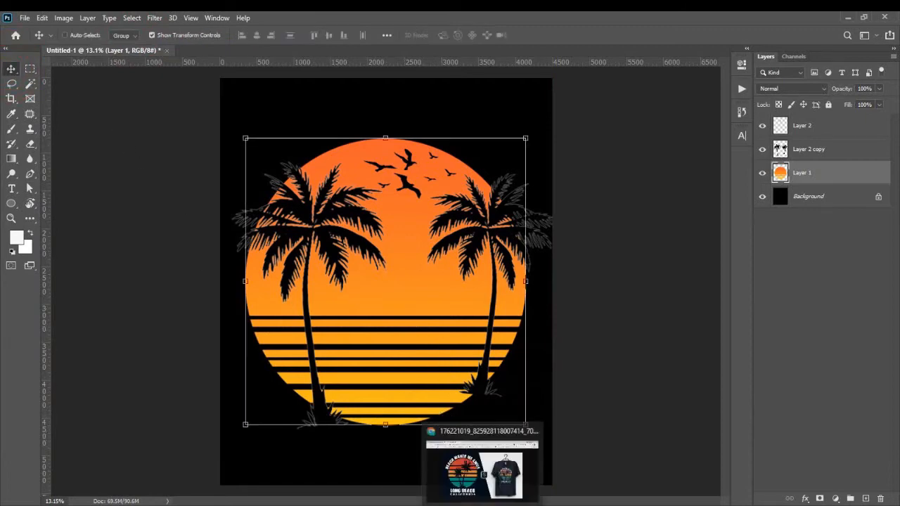
# Step: Switch to the Chrome browser and search Google Images for "surfer silhouette"
pyautogui.click(483, 503)
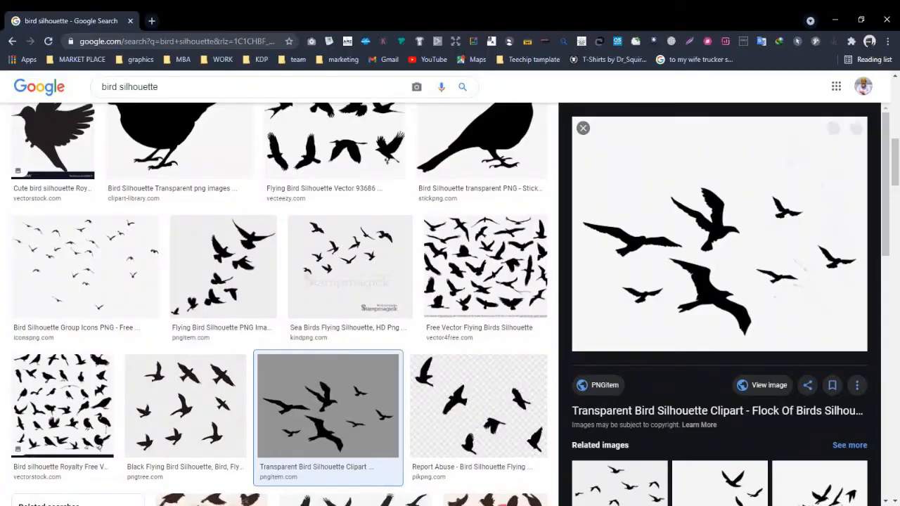
pyautogui.doubleClick(117, 88)
pyautogui.write('su')
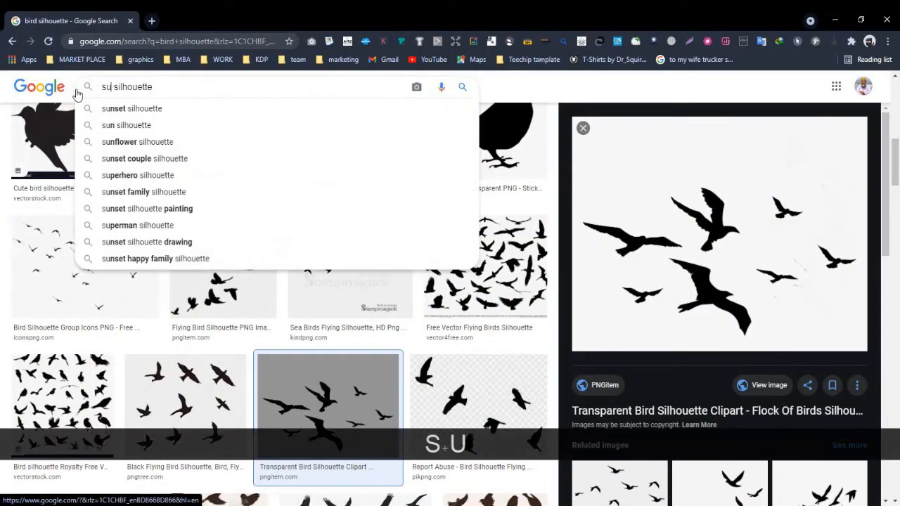
pyautogui.write('rfer')
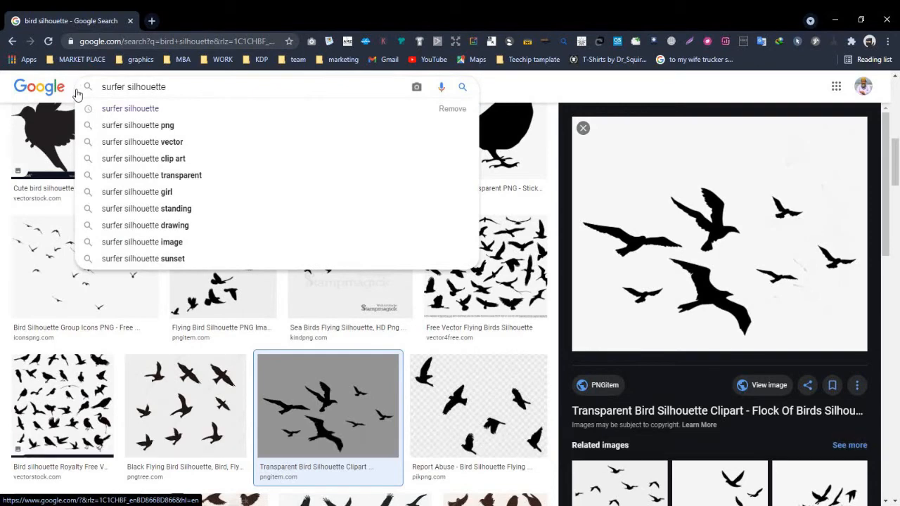
pyautogui.press('Return')
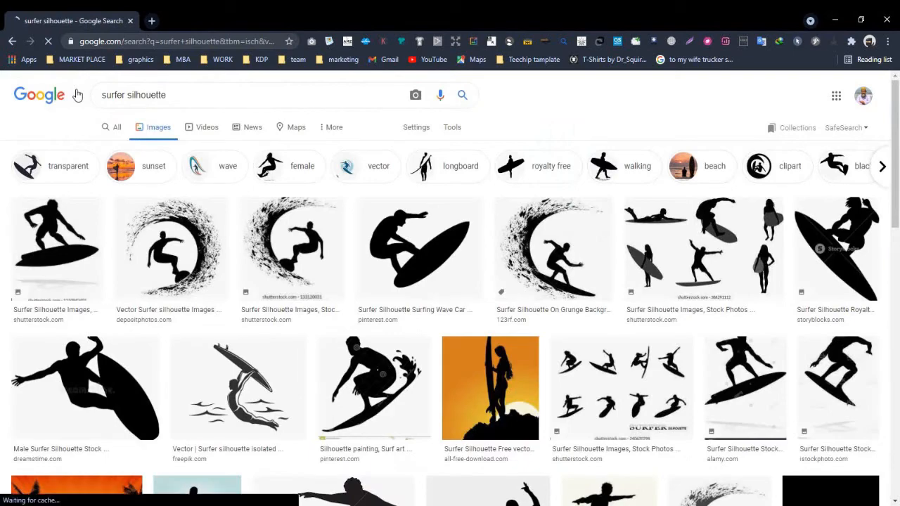
# Step: Find the black silhouette of a standing surfer holding an upright surfboard and copy the image
pyautogui.scroll(-5, 127, 113)
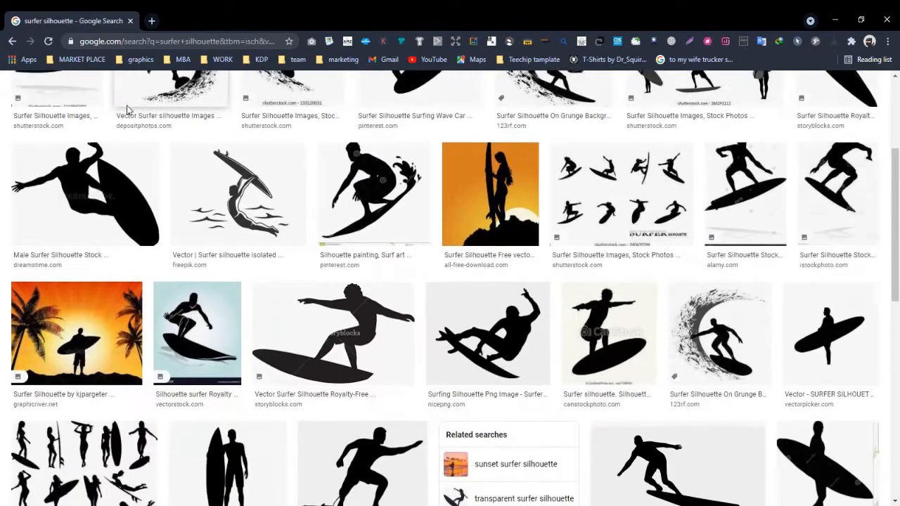
pyautogui.click(809, 458)
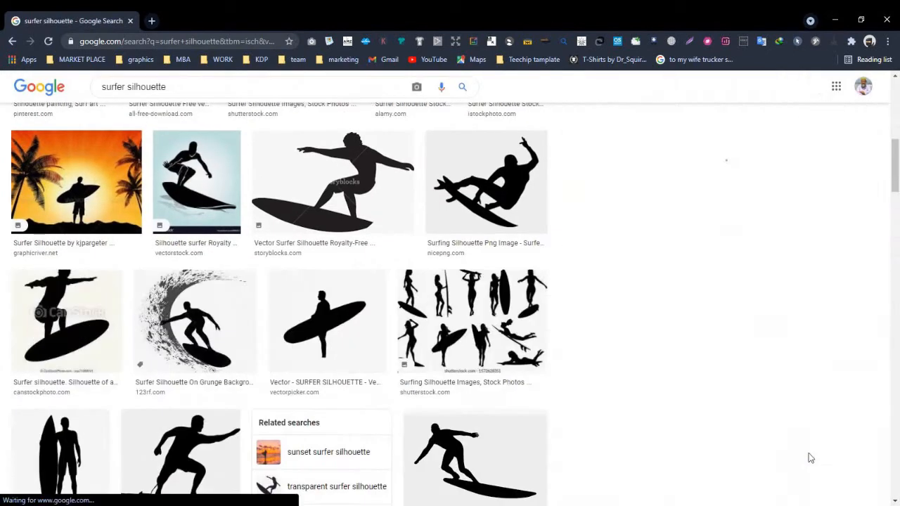
pyautogui.rightClick(728, 244)
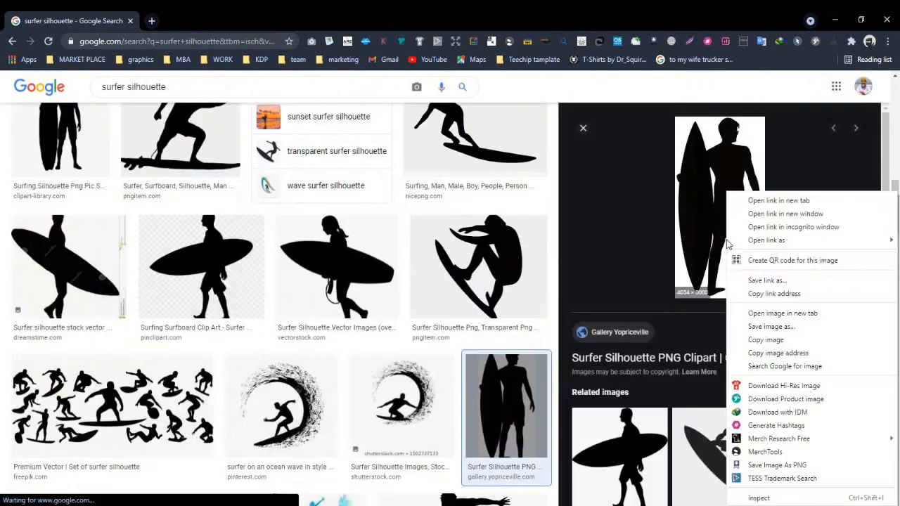
pyautogui.click(760, 339)
# Step: Switch back to Photoshop, paste the surfer image and scale it up to about 651% over the circle's lower half
pyautogui.click(428, 504)
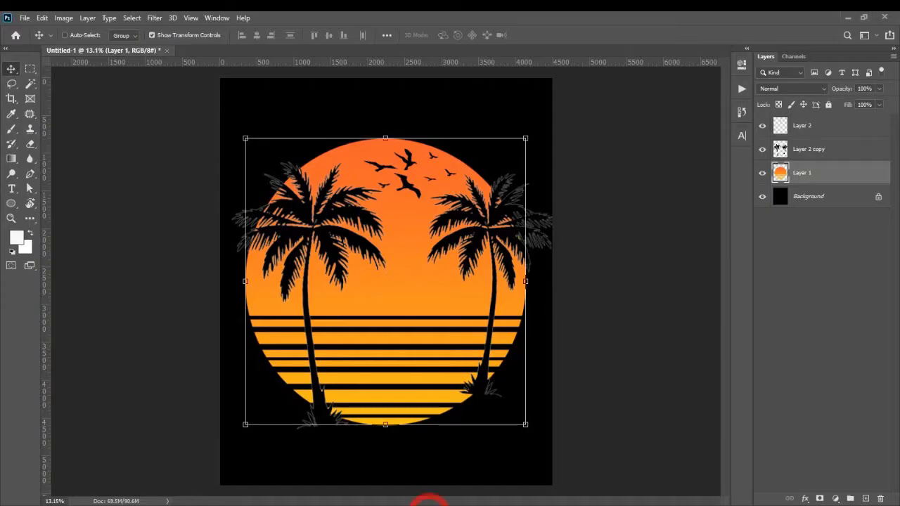
pyautogui.hotkey('ctrl', 'v')
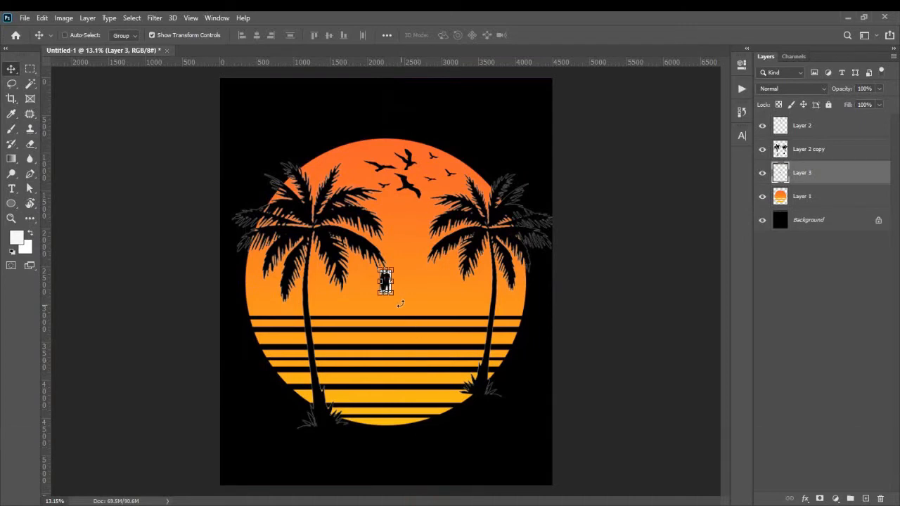
pyautogui.hotkey('ctrl', 't')
pyautogui.moveTo(393, 293); pyautogui.dragTo(457, 424)
pyautogui.moveTo(425, 370); pyautogui.dragTo(429, 378)
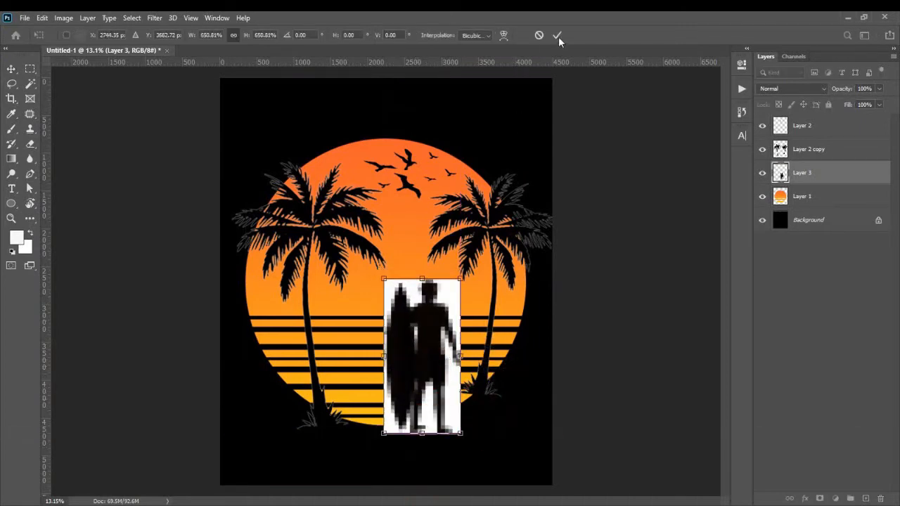
# Step: Select the surfer image's white background with Color Range at fuzziness 200, delete it and deselect
pyautogui.click(133, 18)
pyautogui.click(145, 128)
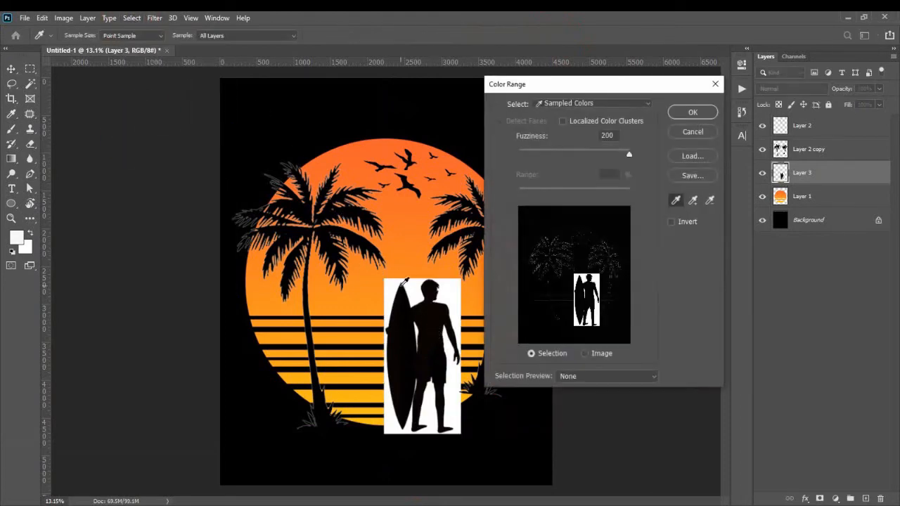
pyautogui.click(692, 113)
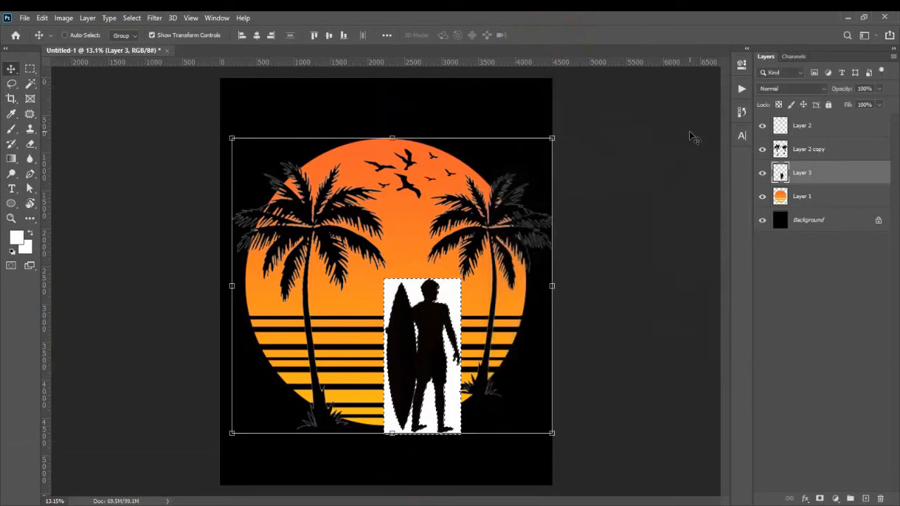
pyautogui.press('Delete')
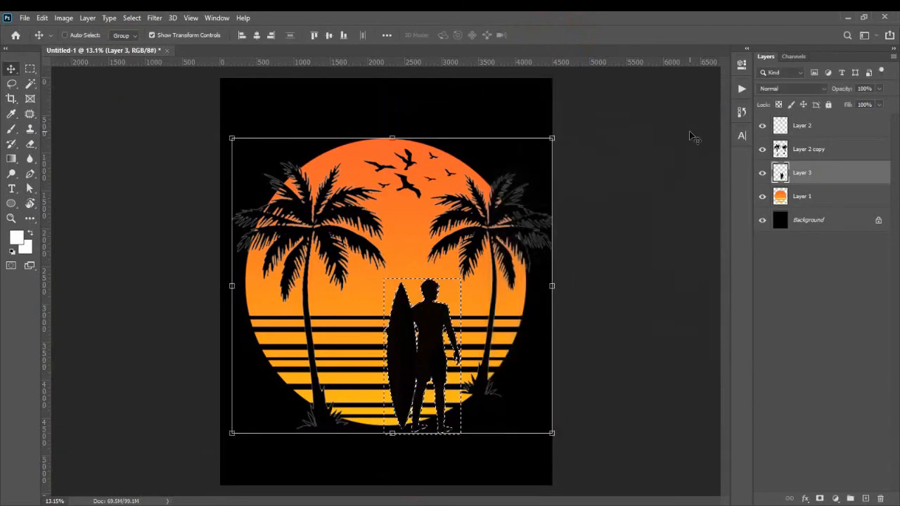
pyautogui.click(132, 18)
pyautogui.click(140, 38)
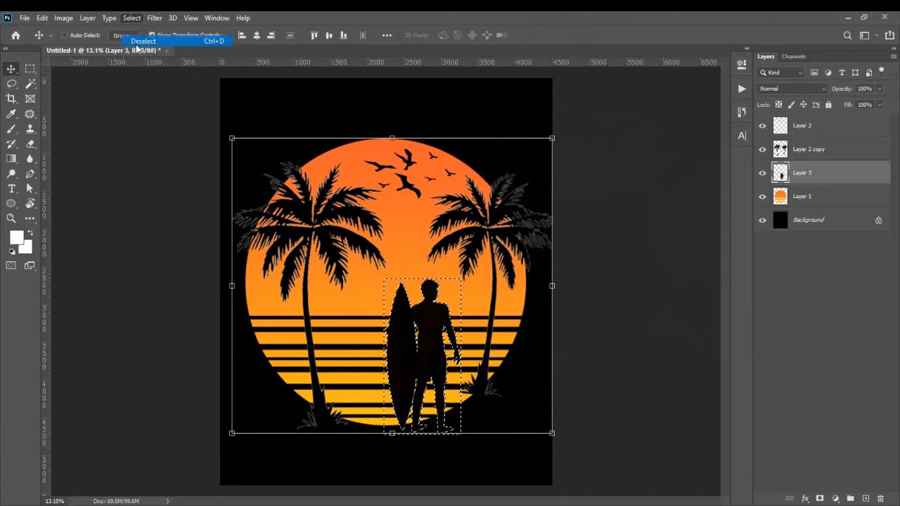
# Step: Move the surfer up toward the circle's centre and bring its layer to the top of the layer stack
pyautogui.moveTo(406, 302); pyautogui.dragTo(377, 272)
pyautogui.moveTo(856, 177); pyautogui.dragTo(857, 124)
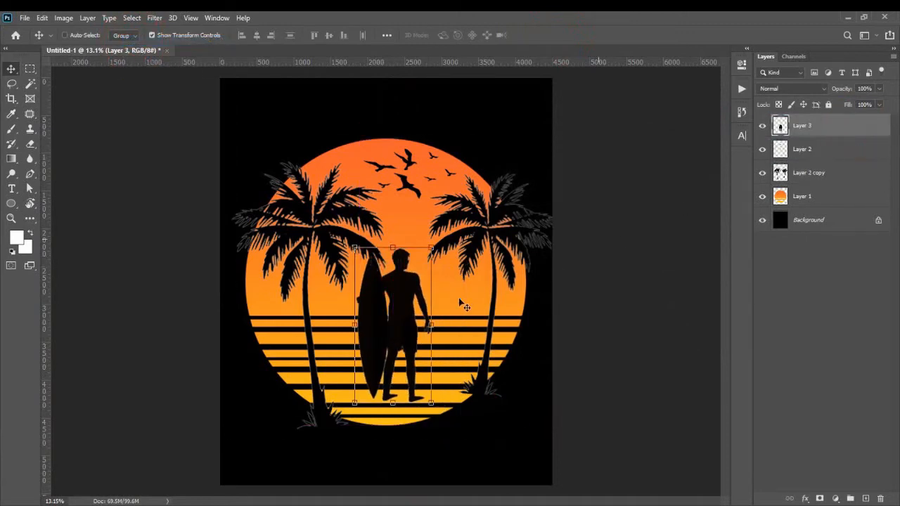
# Step: Scale the surfer to about 111% and place it between the palm trunks with its feet at the circle's bottom edge
pyautogui.moveTo(429, 399); pyautogui.dragTo(464, 436)
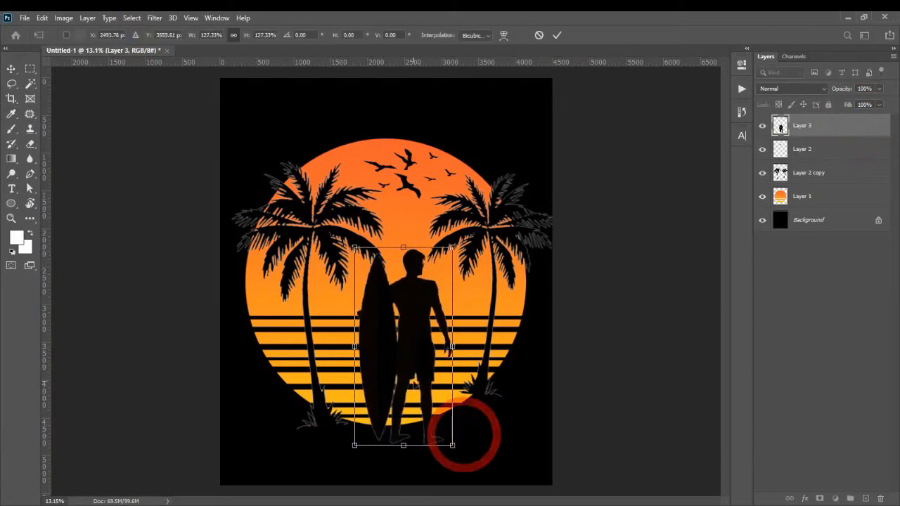
pyautogui.moveTo(416, 380); pyautogui.dragTo(401, 368)
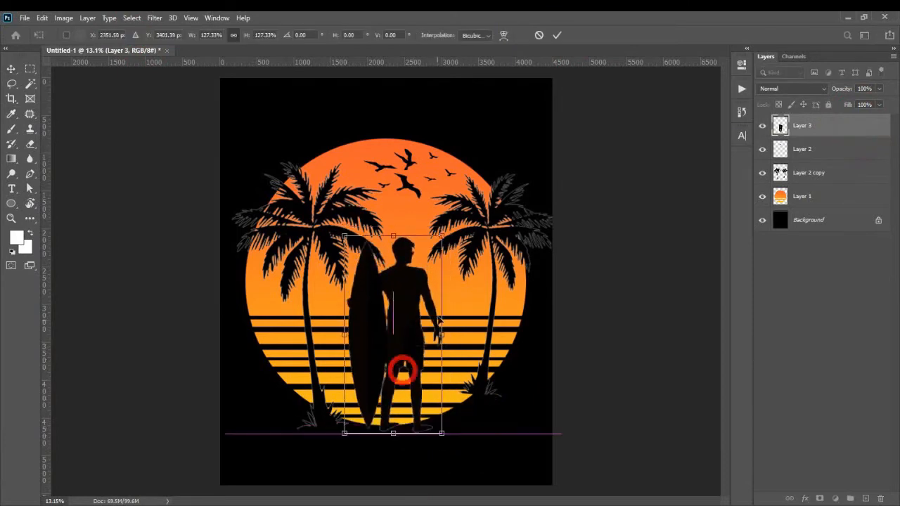
pyautogui.moveTo(441, 235); pyautogui.dragTo(397, 280)
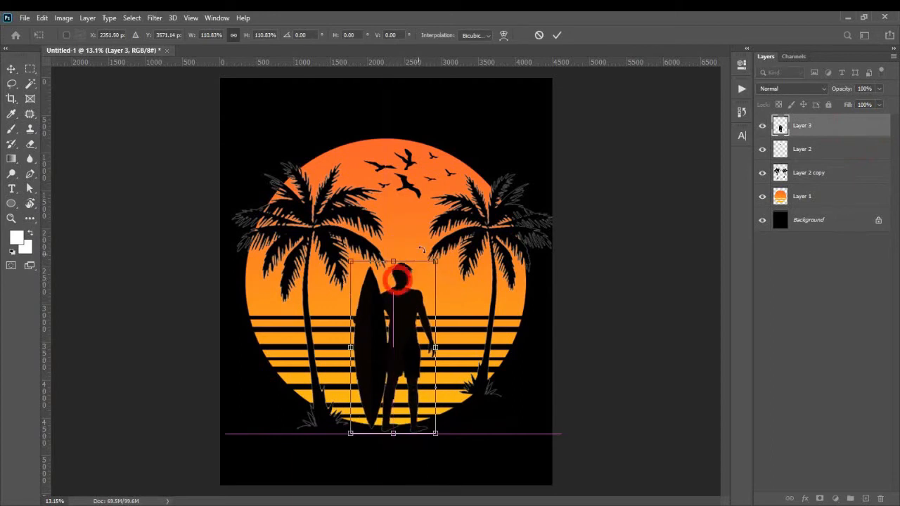
pyautogui.click(555, 35)
pyautogui.moveTo(407, 367); pyautogui.dragTo(398, 366)
pyautogui.click(813, 359)
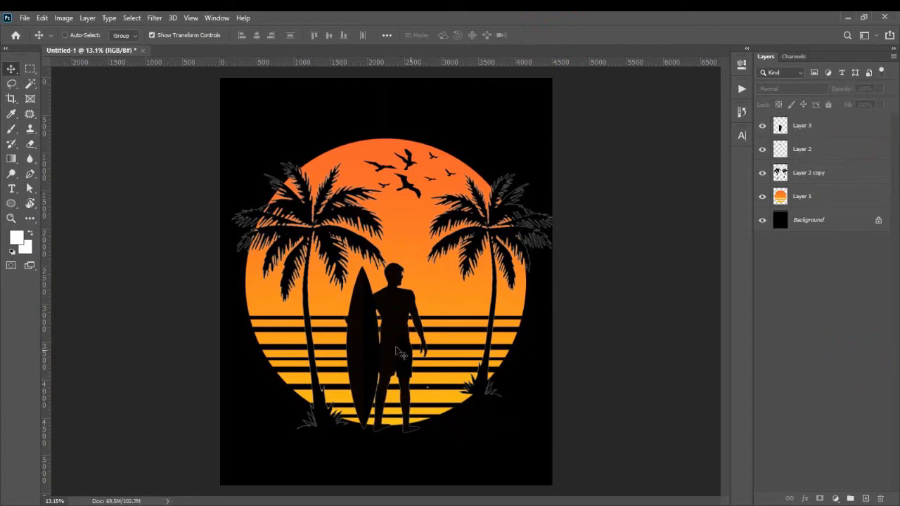
pyautogui.scroll(1, 365, 341)
pyautogui.scroll(-1, 368, 340)
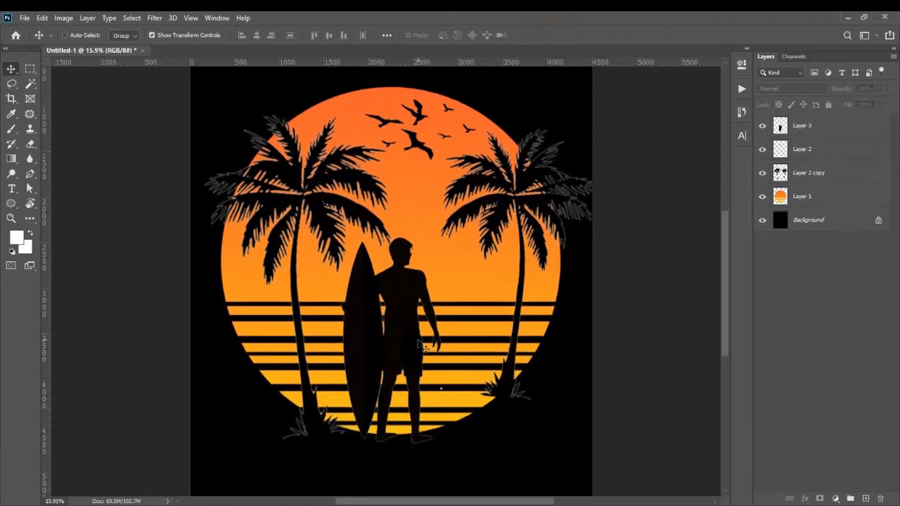
# Step: Switch to the Chrome browser and search Google Images for "sailing boat silhouette"
pyautogui.hotkey('alt', 'Tab')
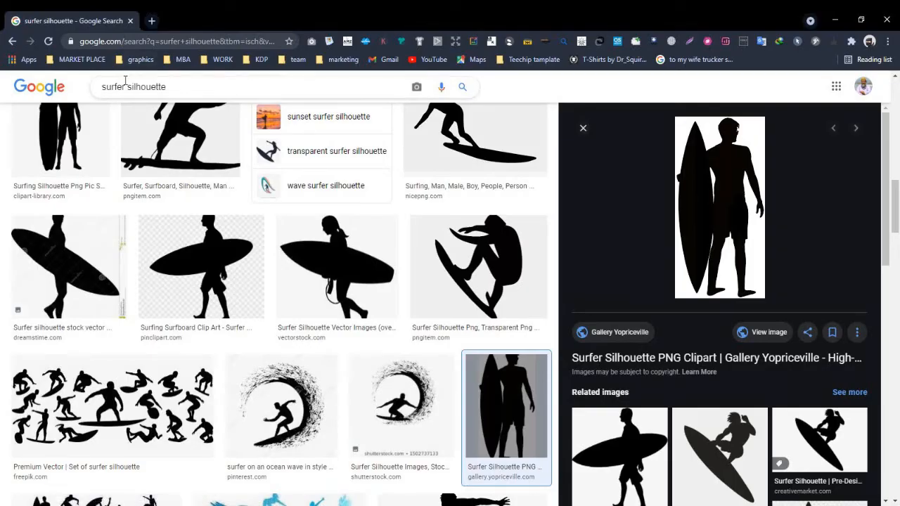
pyautogui.scroll(-5, 124, 85)
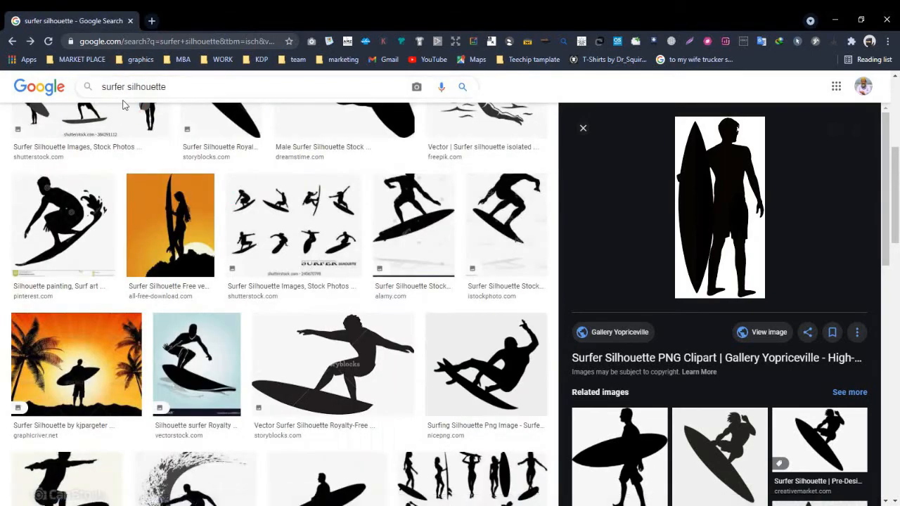
pyautogui.press('BackSpace')
pyautogui.press('BackSpace')
pyautogui.press('BackSpace')
pyautogui.press('BackSpace')
pyautogui.press('BackSpace')
pyautogui.press('BackSpace')
pyautogui.write('sai')
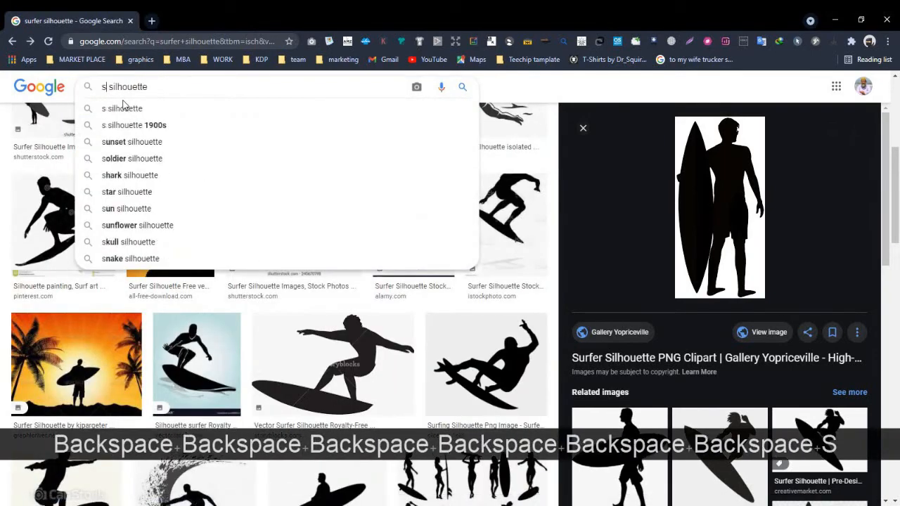
pyautogui.write('ling bo')
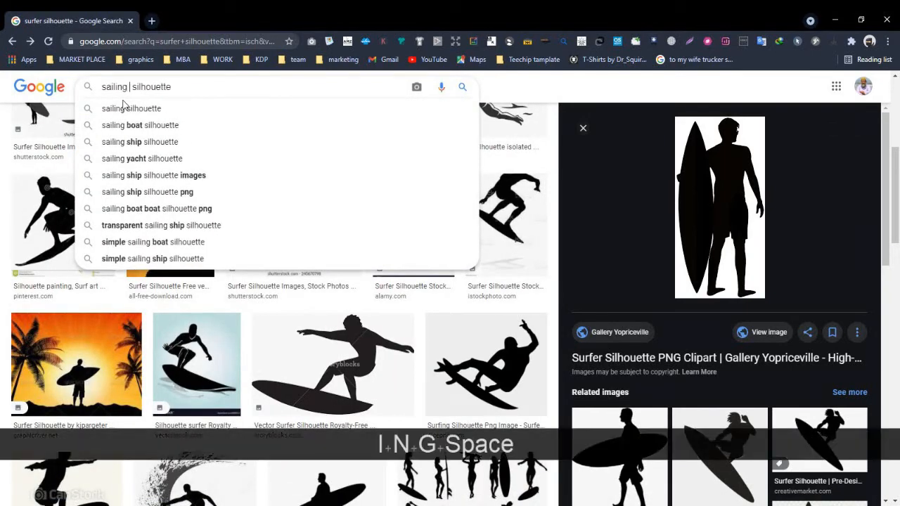
pyautogui.write('at')
pyautogui.press('Return')
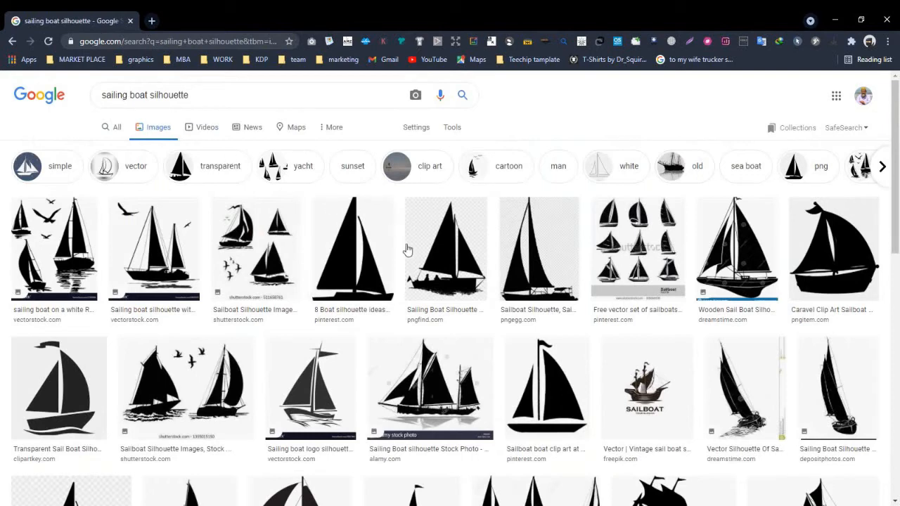
# Step: Open the WikiClipArt sailboat silhouette with two black sails from the related images and copy it
pyautogui.click(522, 406)
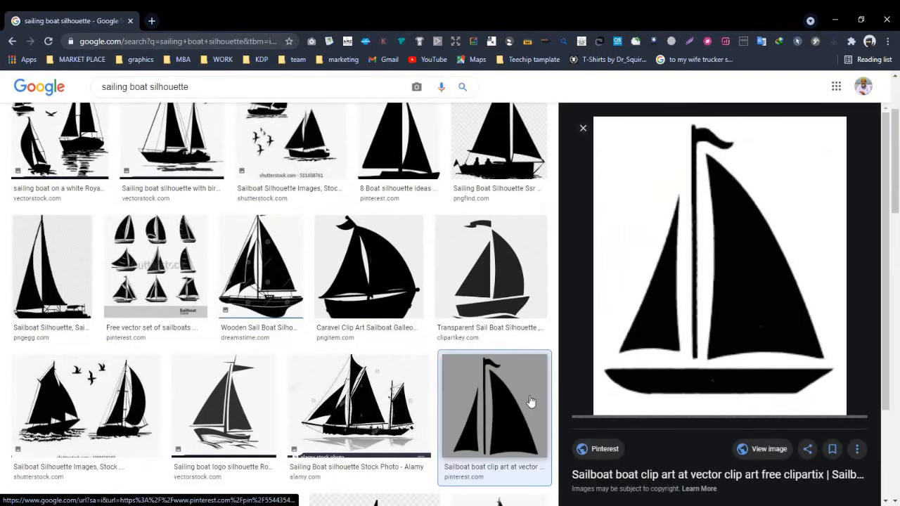
pyautogui.scroll(-5, 633, 372)
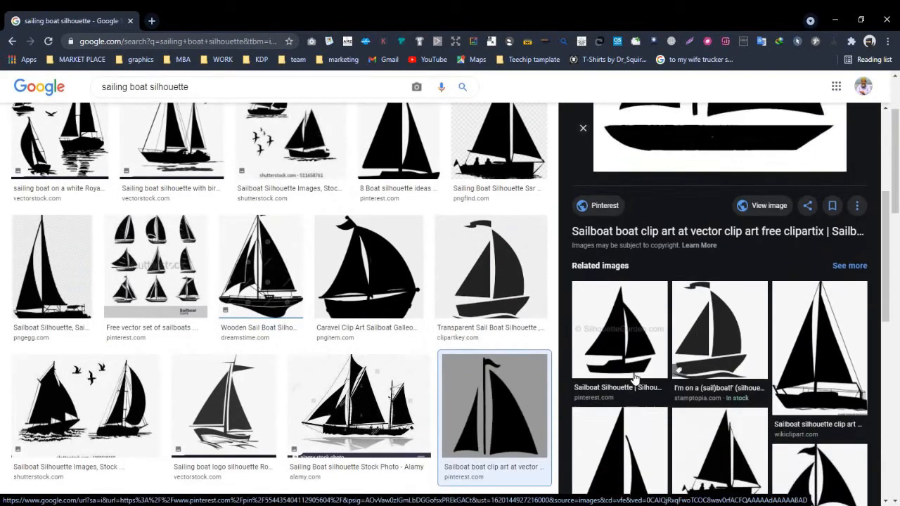
pyautogui.click(820, 297)
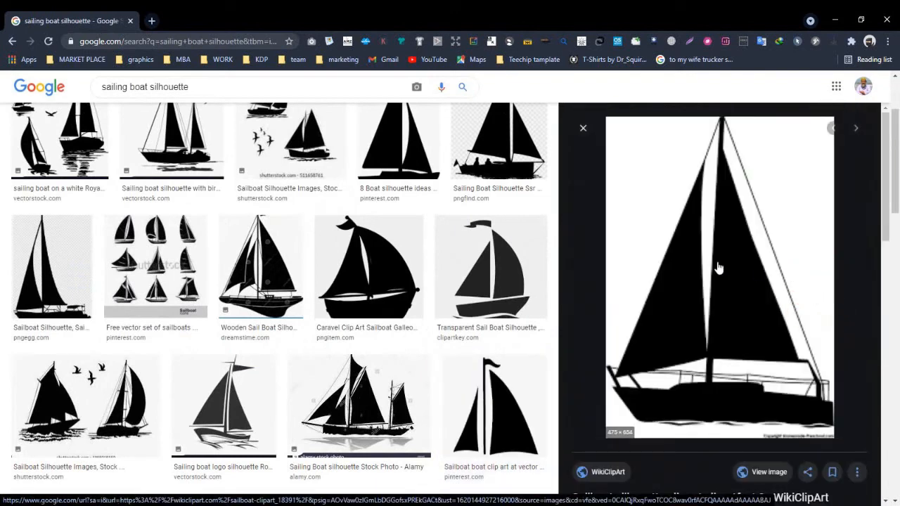
pyautogui.rightClick(718, 268)
pyautogui.click(745, 340)
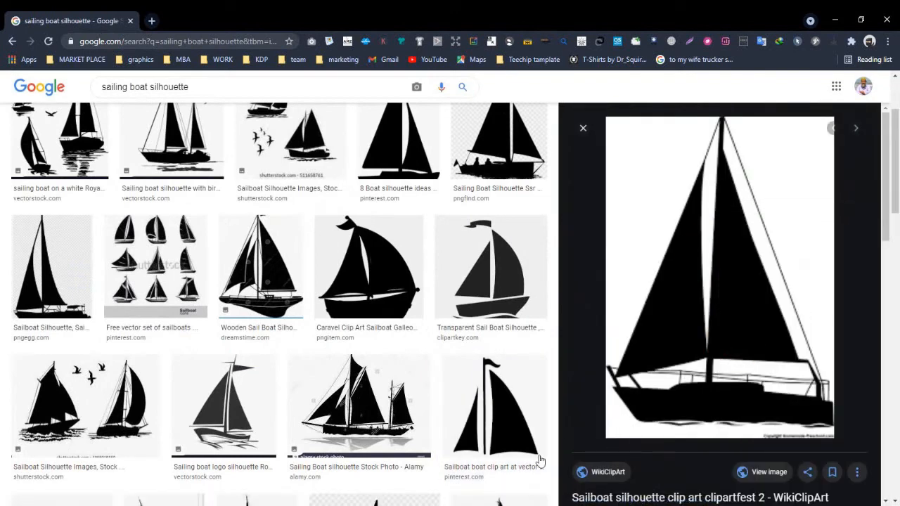
# Step: Switch to Photoshop, paste the sailboat, scale it to about 616% and place it between the surfer and the right palm
pyautogui.hotkey('alt', 'Tab')
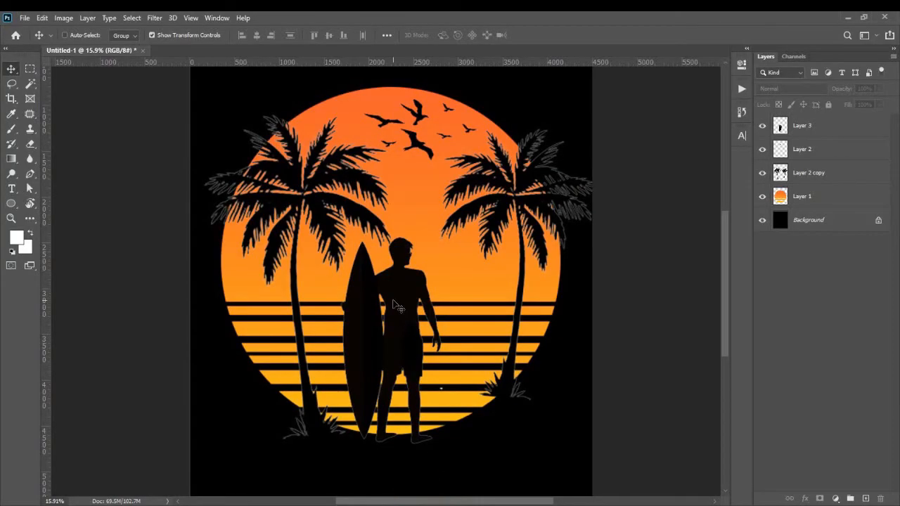
pyautogui.hotkey('ctrl', 'v')
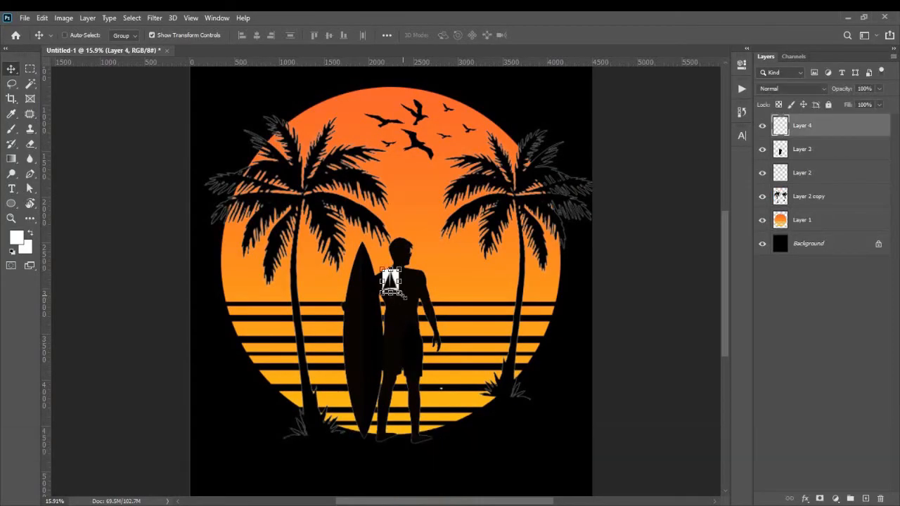
pyautogui.moveTo(398, 294); pyautogui.dragTo(443, 355)
pyautogui.moveTo(410, 313); pyautogui.dragTo(473, 304)
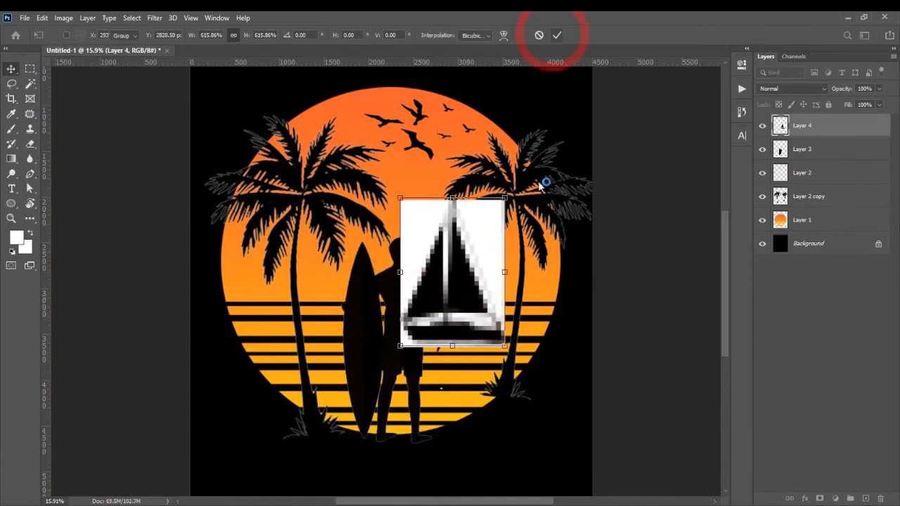
pyautogui.click(557, 35)
# Step: Select the copyright text below the sailboat's hull with a rectangular marquee, delete it and deselect
pyautogui.keyDown('alt'); pyautogui.scroll(2, 489, 348); pyautogui.keyUp('alt')
pyautogui.keyDown('alt'); pyautogui.scroll(1, 496, 364); pyautogui.keyUp('alt')
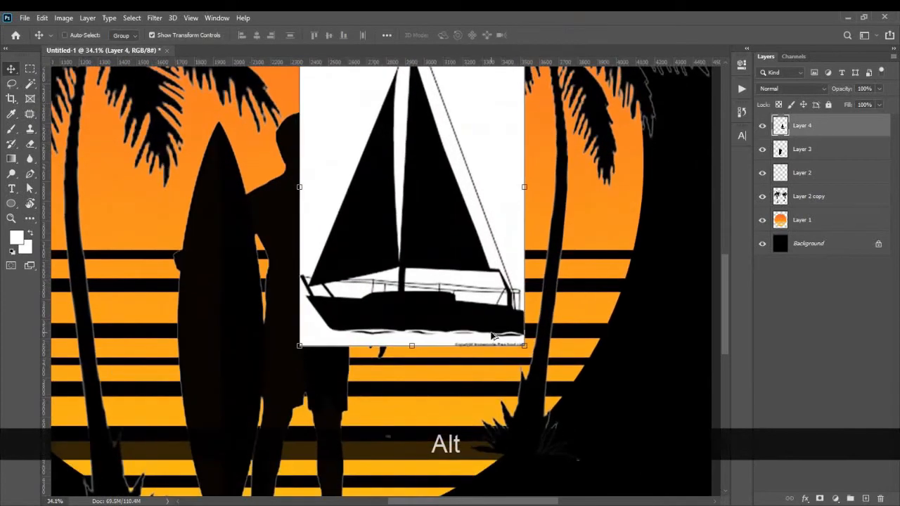
pyautogui.keyDown('alt'); pyautogui.scroll(2, 492, 336); pyautogui.keyUp('alt')
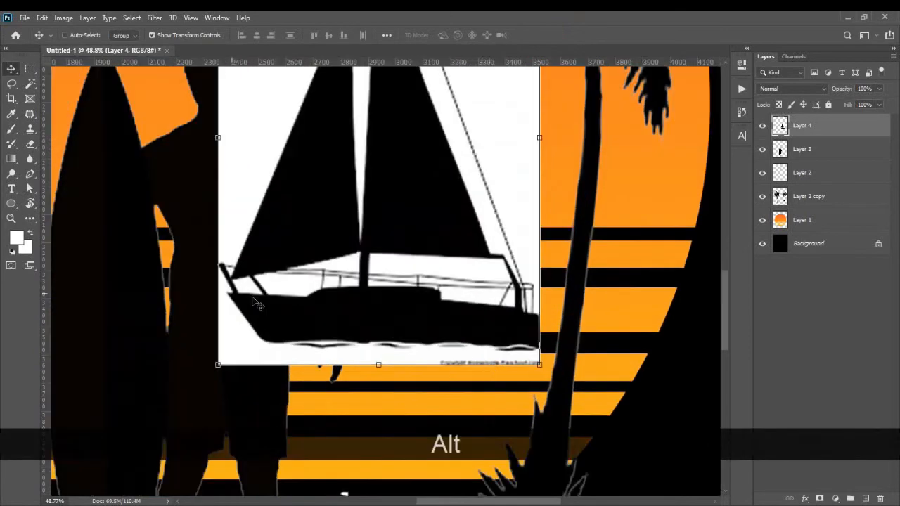
pyautogui.click(29, 69)
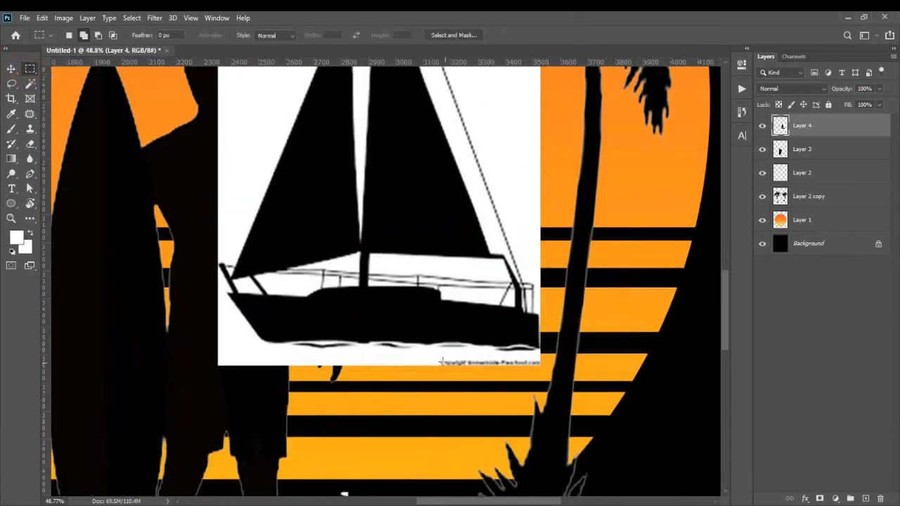
pyautogui.moveTo(434, 357); pyautogui.dragTo(543, 366)
pyautogui.press('Delete')
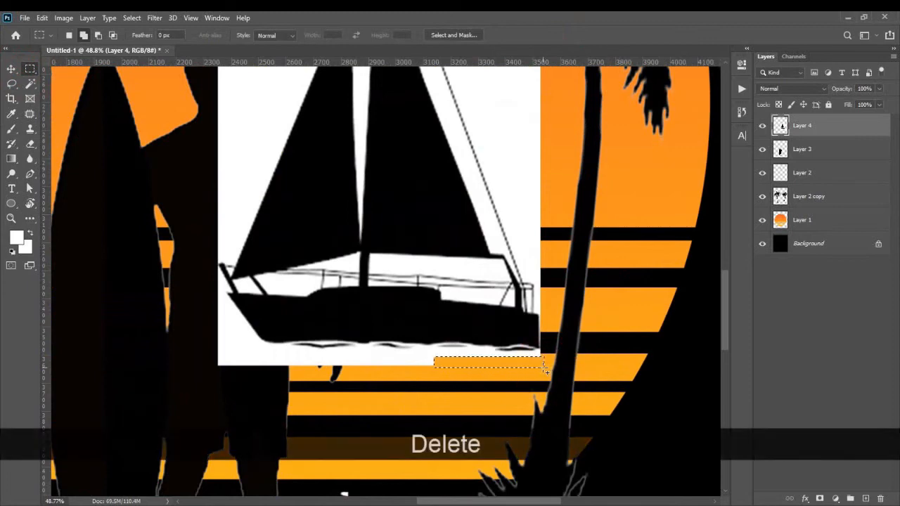
pyautogui.hotkey('ctrl', '-')
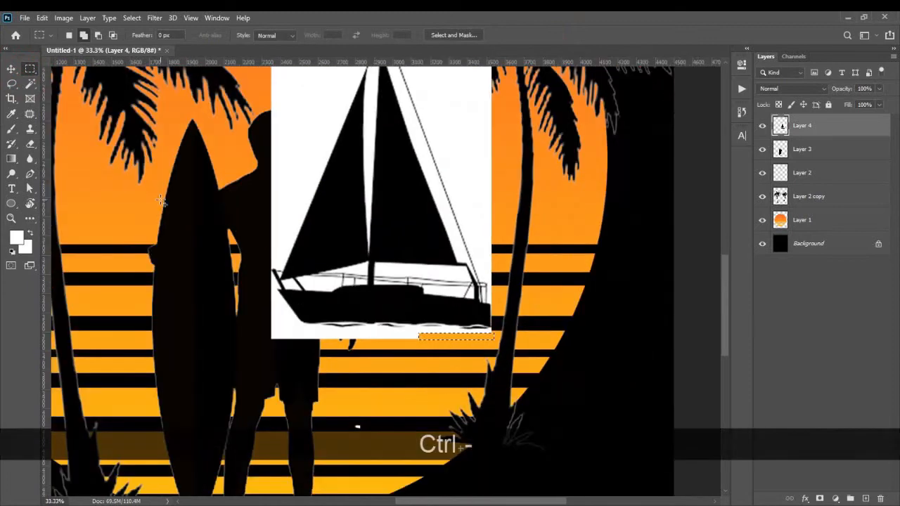
pyautogui.click(131, 18)
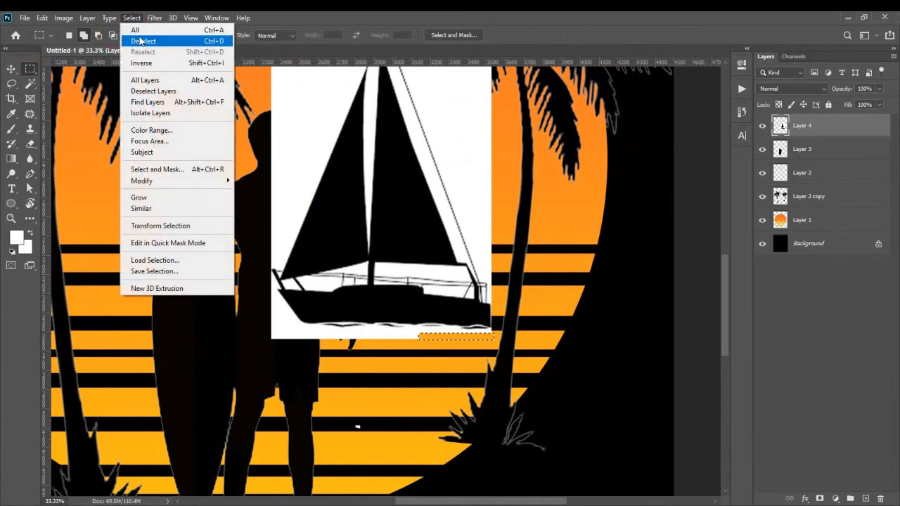
pyautogui.click(139, 40)
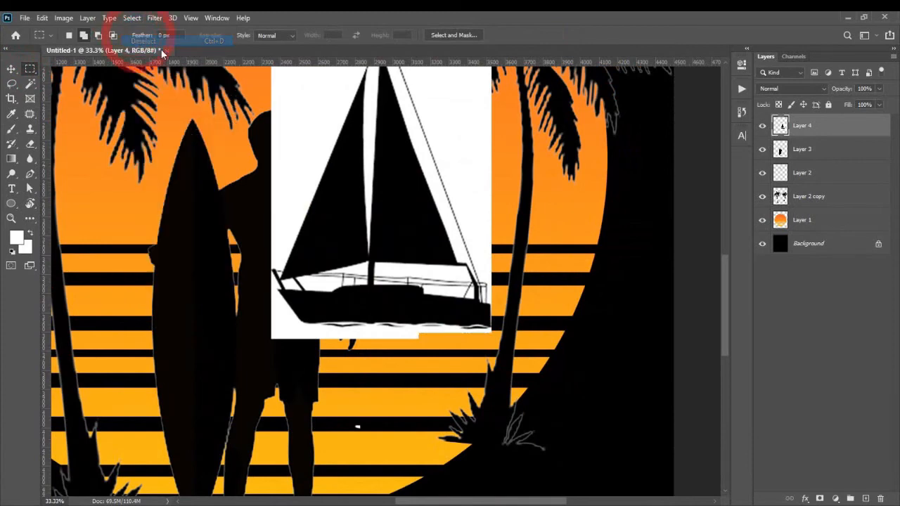
# Step: Select the sailboat image's white background with Color Range at fuzziness 200, delete it and deselect
pyautogui.click(14, 70)
pyautogui.click(131, 18)
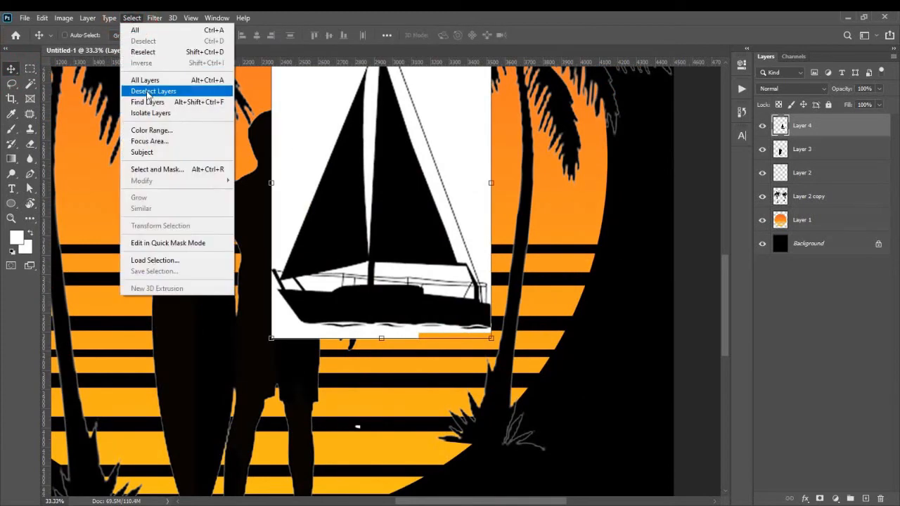
pyautogui.click(149, 127)
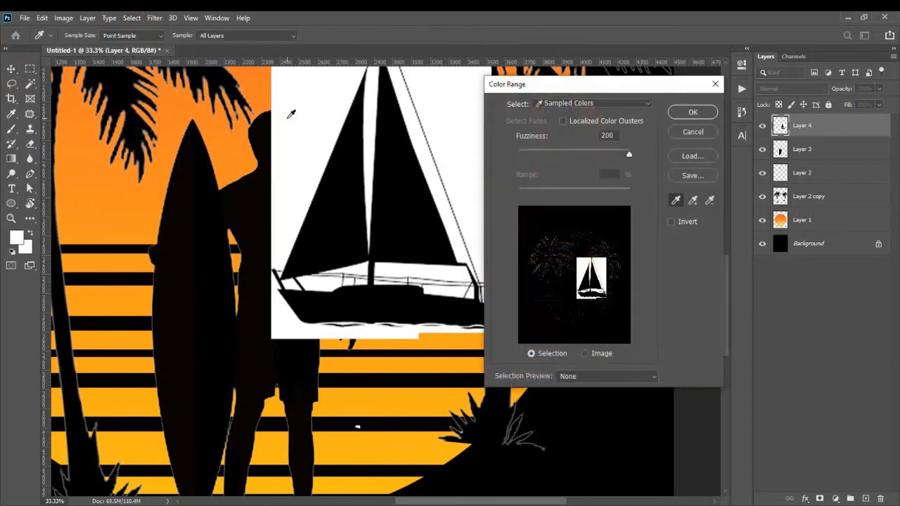
pyautogui.click(691, 113)
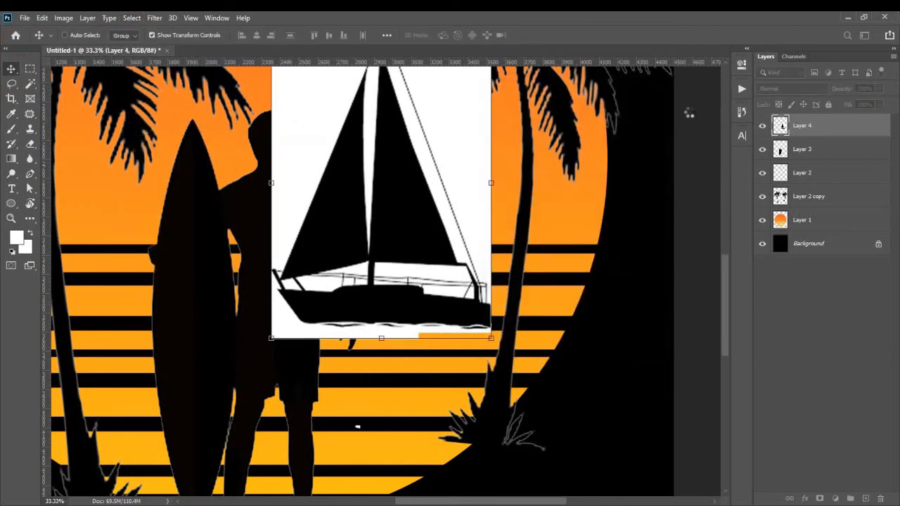
pyautogui.press('Delete')
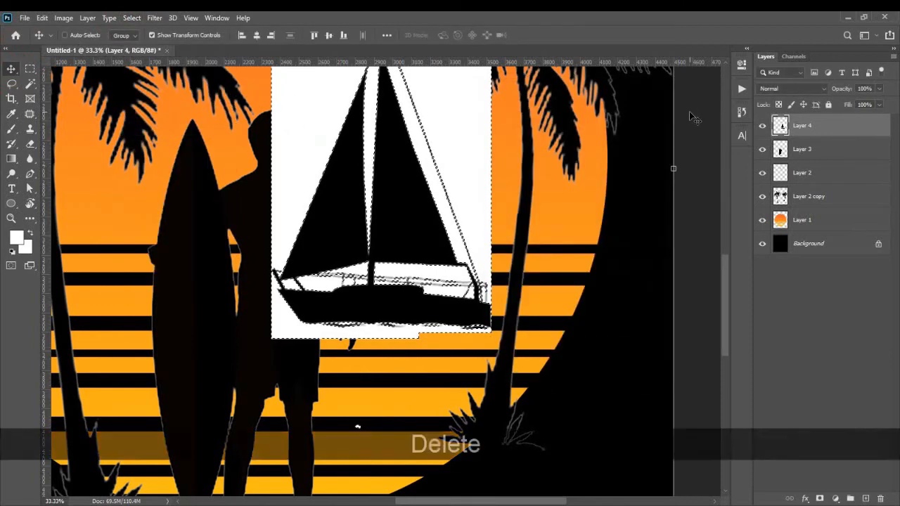
pyautogui.click(131, 17)
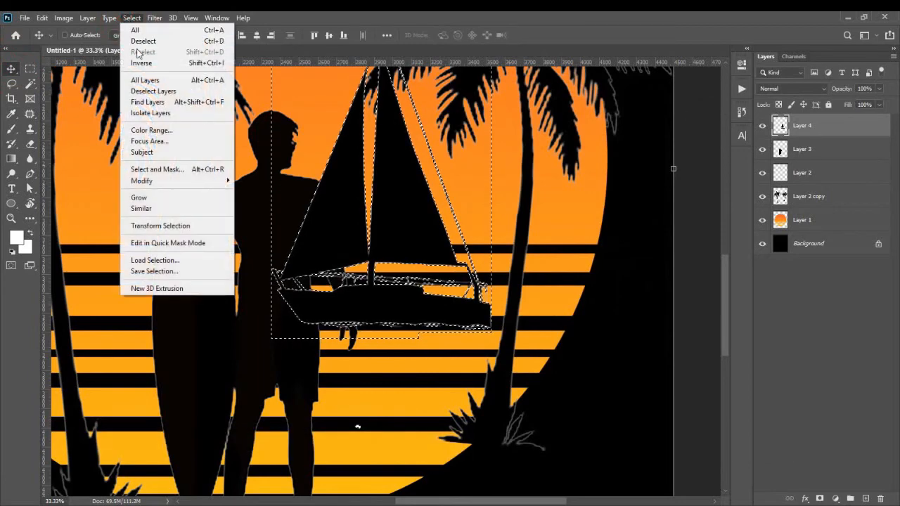
pyautogui.click(144, 41)
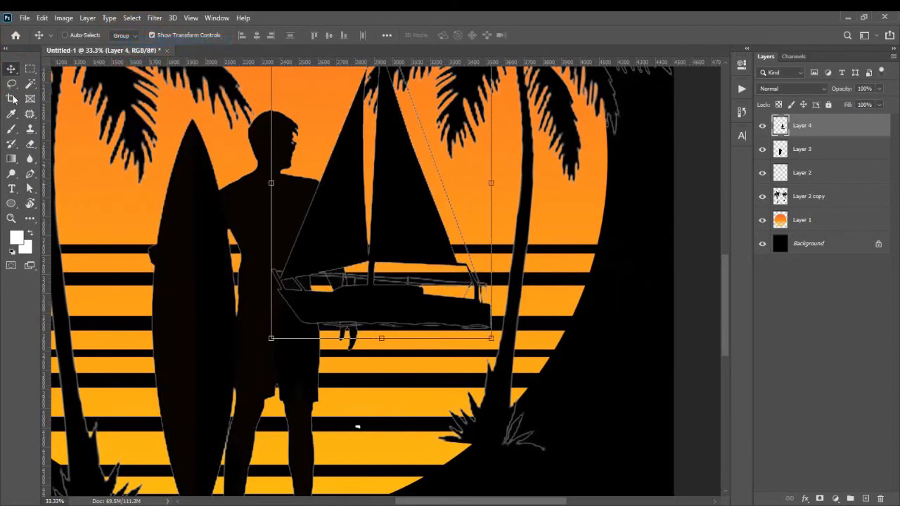
# Step: Scale the sailboat down to about 23% and place it on the uppermost stripe between the surfer and the right palm trunk
pyautogui.moveTo(381, 201); pyautogui.dragTo(405, 250)
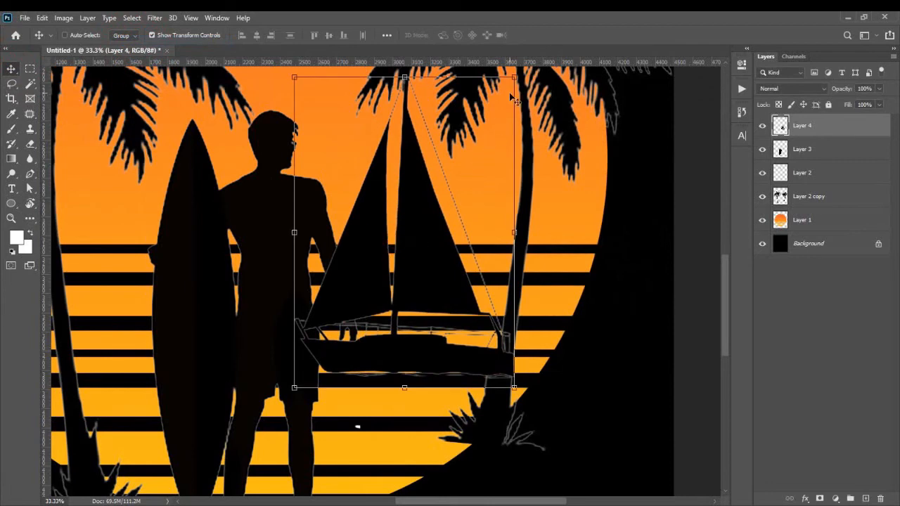
pyautogui.moveTo(514, 80); pyautogui.dragTo(395, 280)
pyautogui.moveTo(334, 310); pyautogui.dragTo(419, 180)
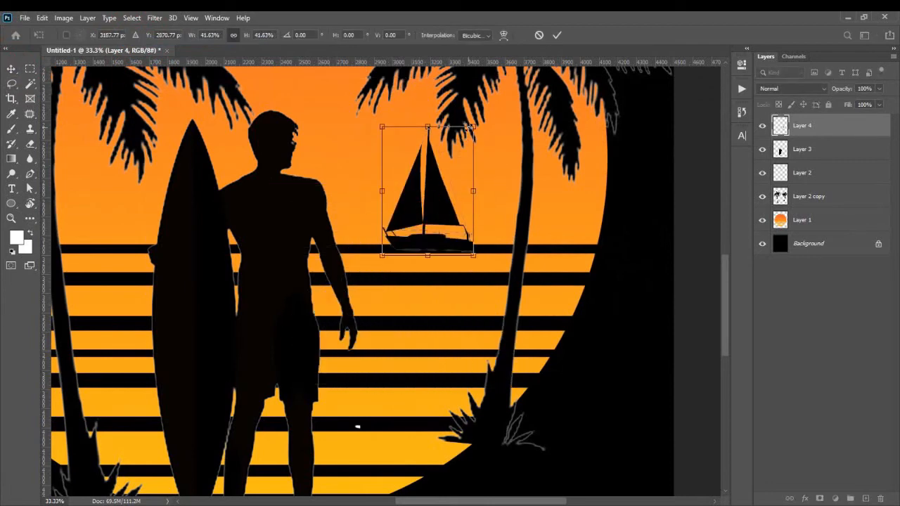
pyautogui.moveTo(473, 126); pyautogui.dragTo(433, 186)
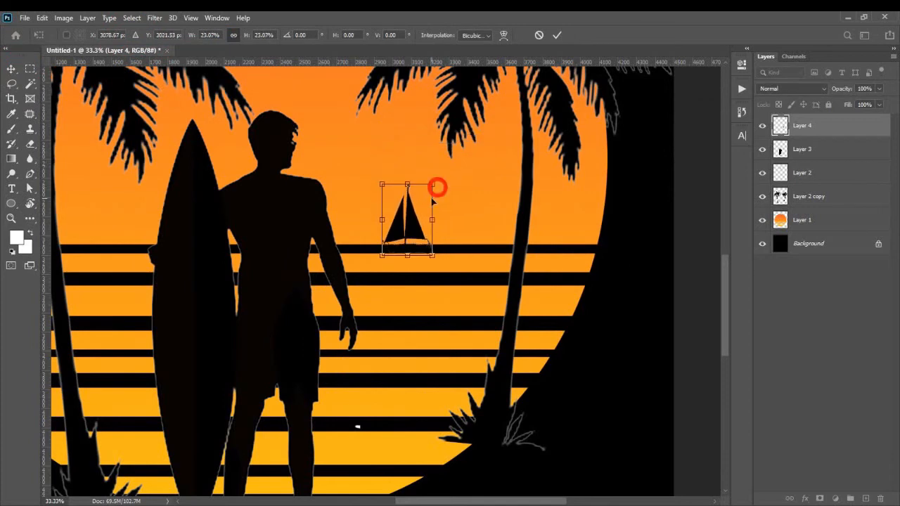
pyautogui.moveTo(404, 229); pyautogui.dragTo(447, 219)
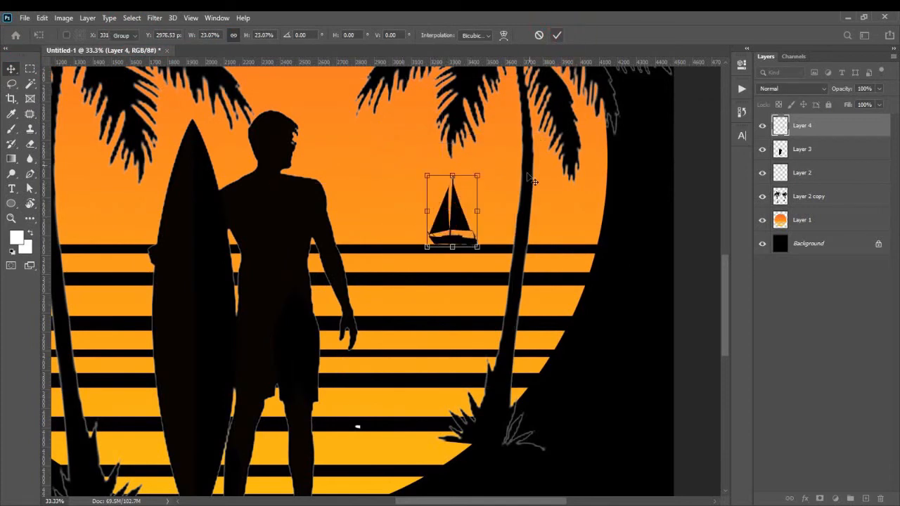
pyautogui.click(558, 39)
pyautogui.click(848, 344)
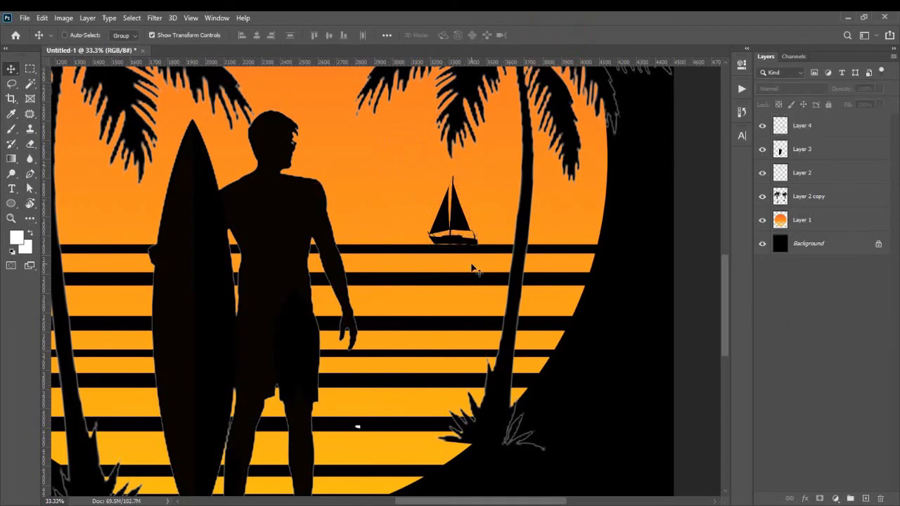
# Step: Merge the sailboat, surfer, bird and palm silhouette layers into one layer
pyautogui.hotkey('ctrl', '0')
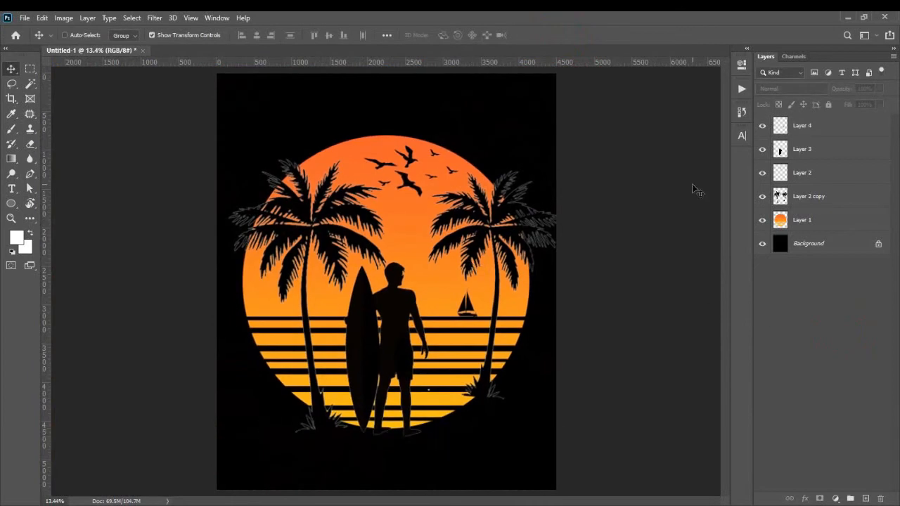
pyautogui.keyDown('ctrl'); pyautogui.click(805, 150); pyautogui.keyUp('ctrl')
pyautogui.keyDown('ctrl'); pyautogui.click(802, 173); pyautogui.keyUp('ctrl')
pyautogui.keyDown('ctrl'); pyautogui.click(800, 198); pyautogui.keyUp('ctrl')
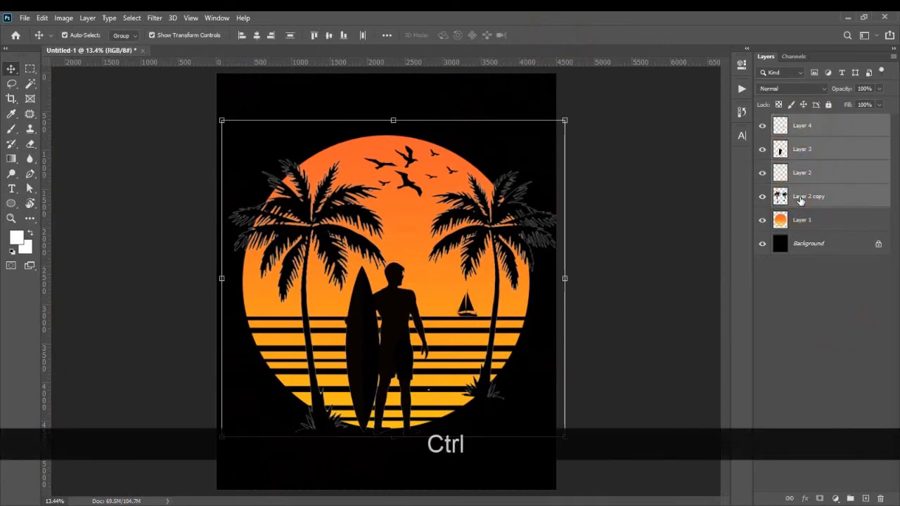
pyautogui.rightClick(801, 200)
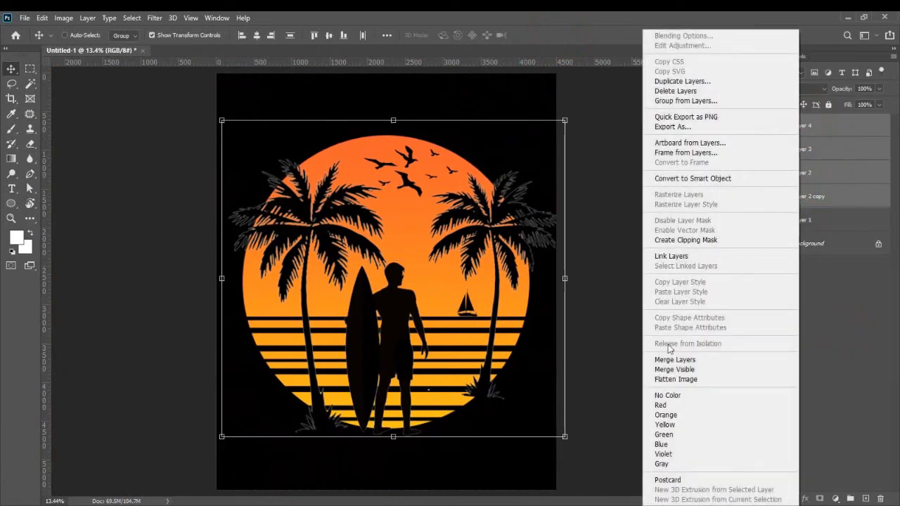
pyautogui.click(659, 360)
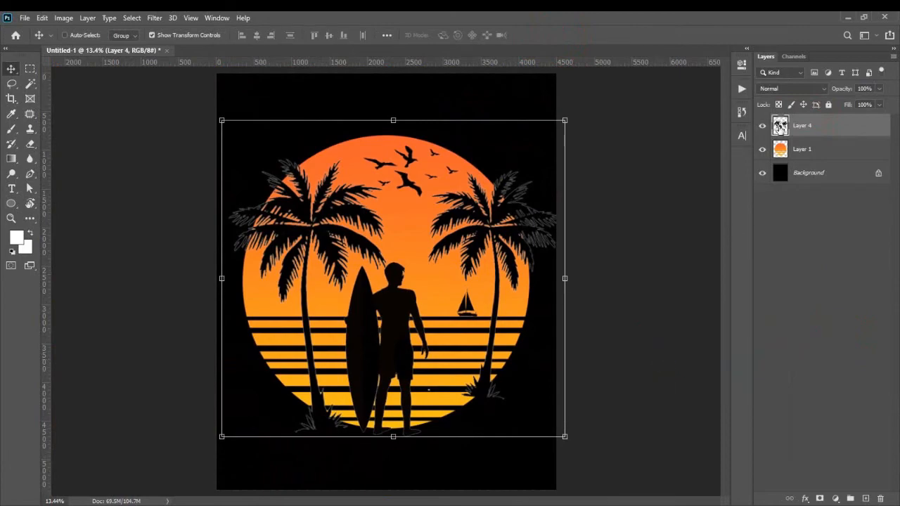
# Step: Load the merged silhouettes as a selection, add it as an inverted mask on the circle layer and delete the silhouette layer
pyautogui.keyDown('ctrl'); pyautogui.click(780, 127); pyautogui.keyUp('ctrl')
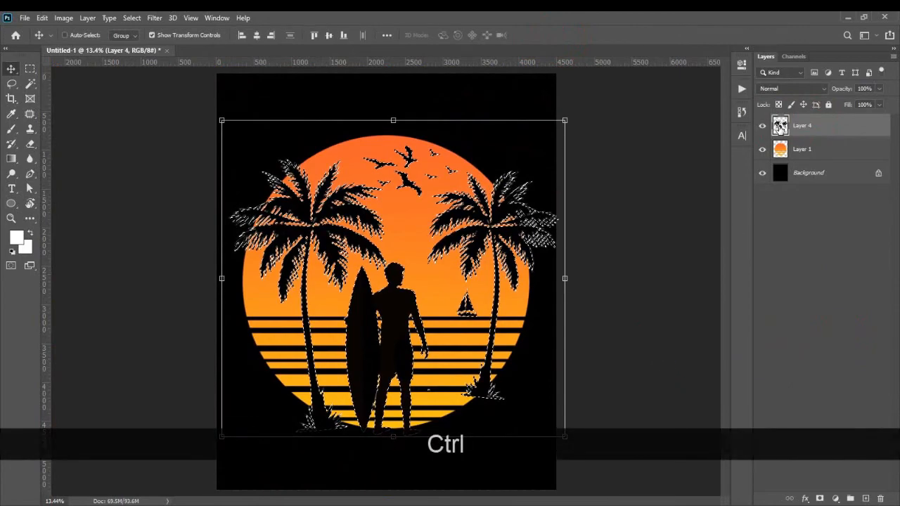
pyautogui.click(799, 160)
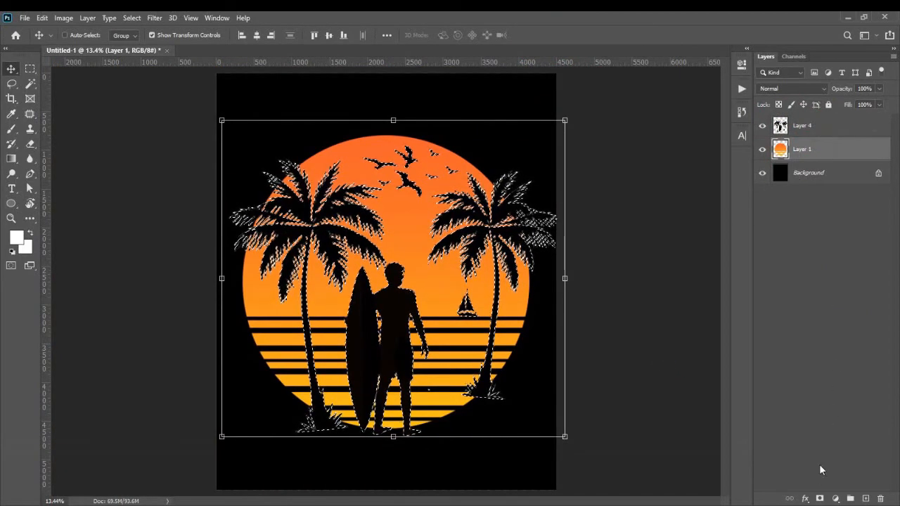
pyautogui.keyDown('alt'); pyautogui.click(823, 498); pyautogui.keyUp('alt')
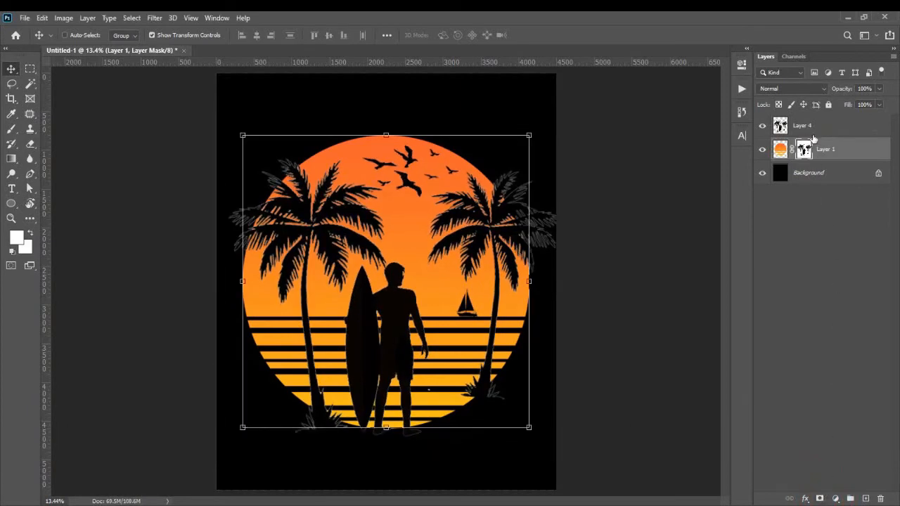
pyautogui.click(813, 130)
pyautogui.press('BackSpace')
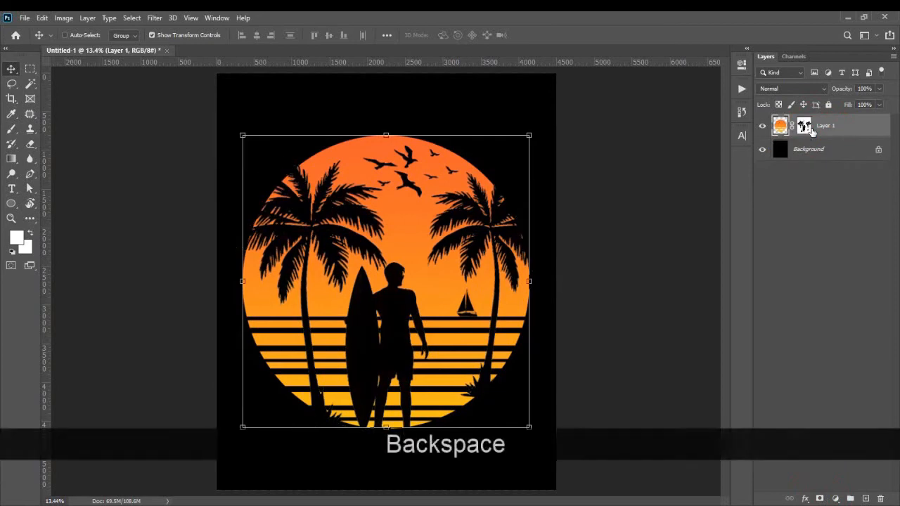
# Step: Move the masked sunset circle up to the upper part of the canvas
pyautogui.click(779, 242)
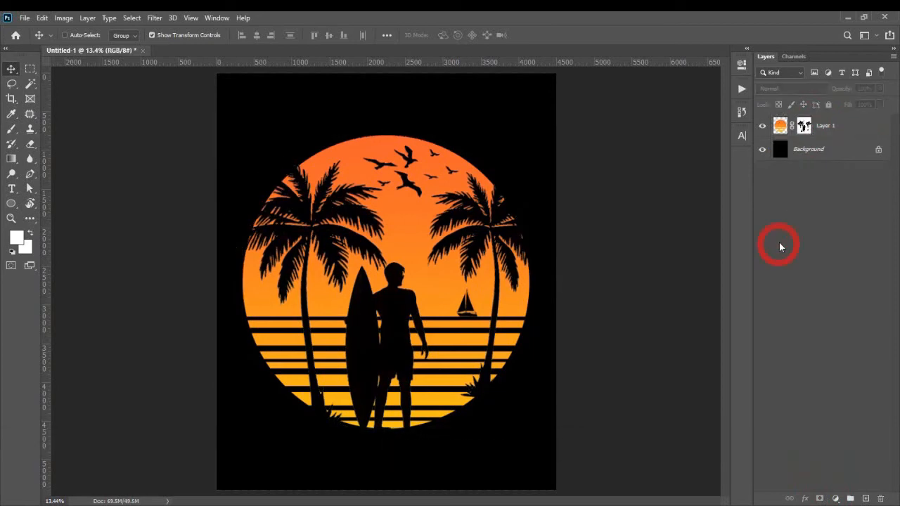
pyautogui.click(837, 126)
pyautogui.moveTo(417, 277); pyautogui.dragTo(407, 238)
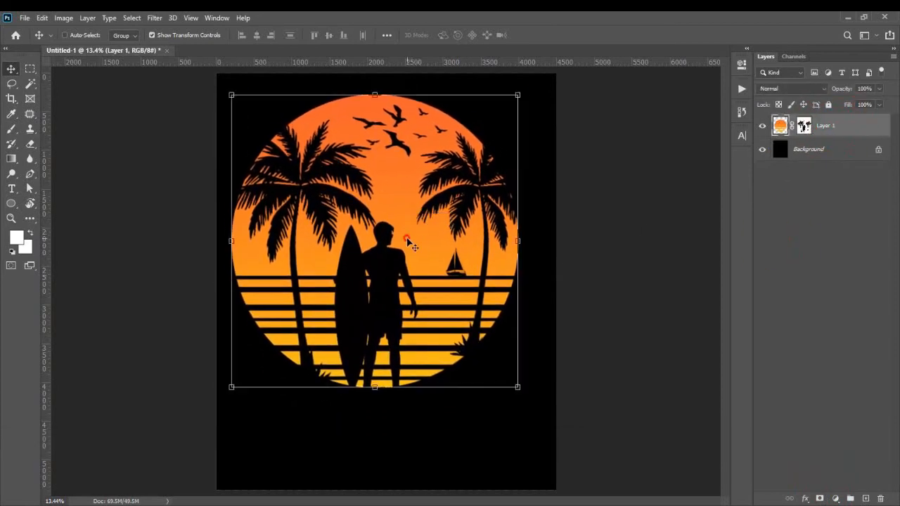
# Step: Hide the black Background layer to check the transparent cut-outs in the sunset circle, and show it again
pyautogui.click(765, 151)
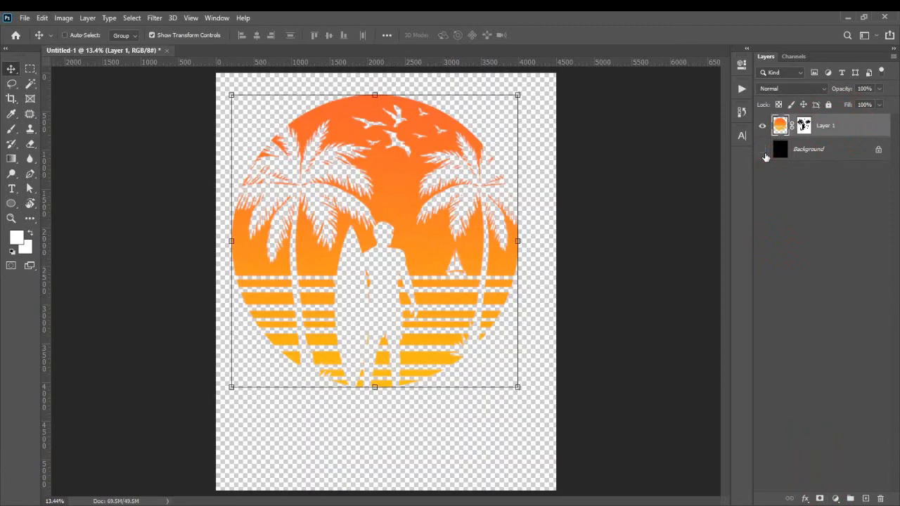
pyautogui.click(763, 149)
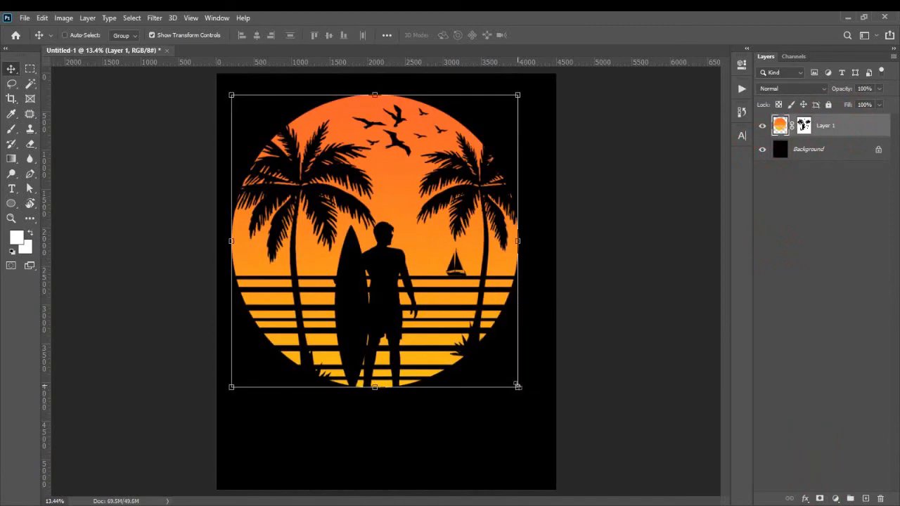
# Step: Scale the masked sunset circle up to about 110.79%, centre it on the canvas at X 2250 px, Y 2700 px, and deselect its layer
pyautogui.moveTo(517, 386); pyautogui.dragTo(548, 418)
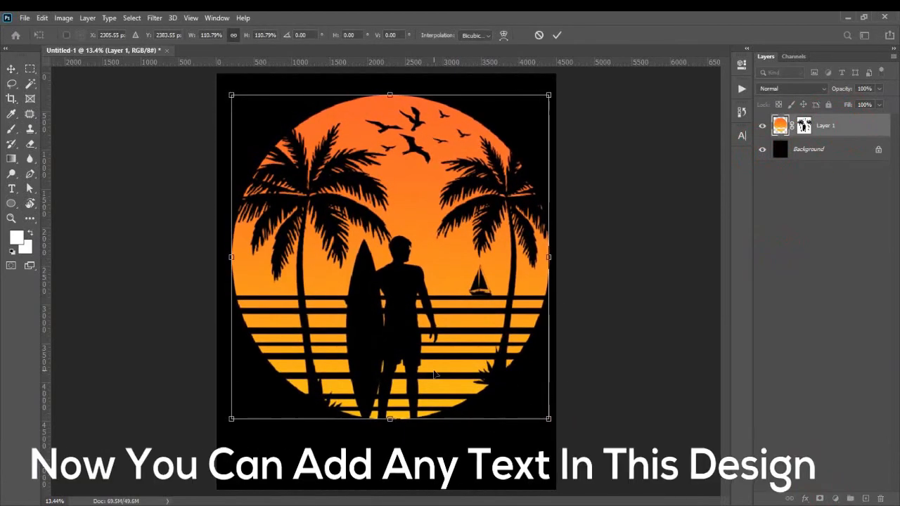
pyautogui.moveTo(433, 374); pyautogui.dragTo(433, 401)
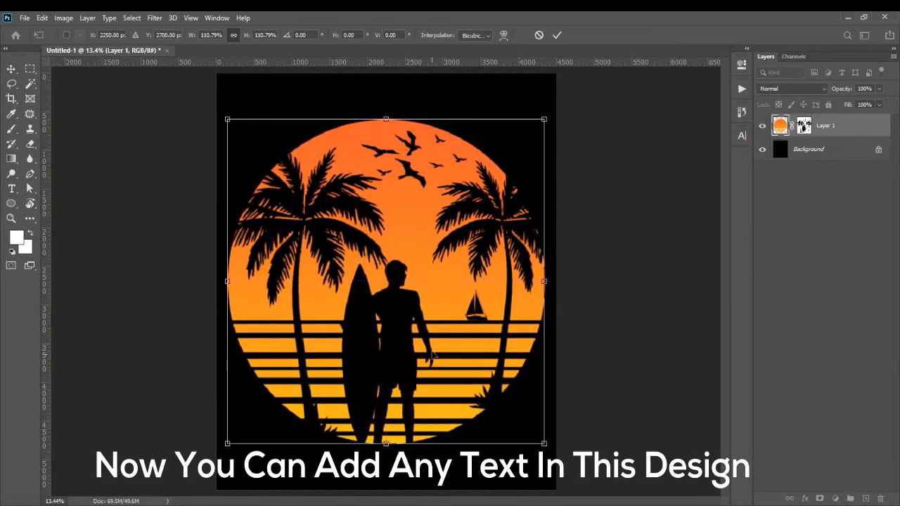
pyautogui.press('Return')
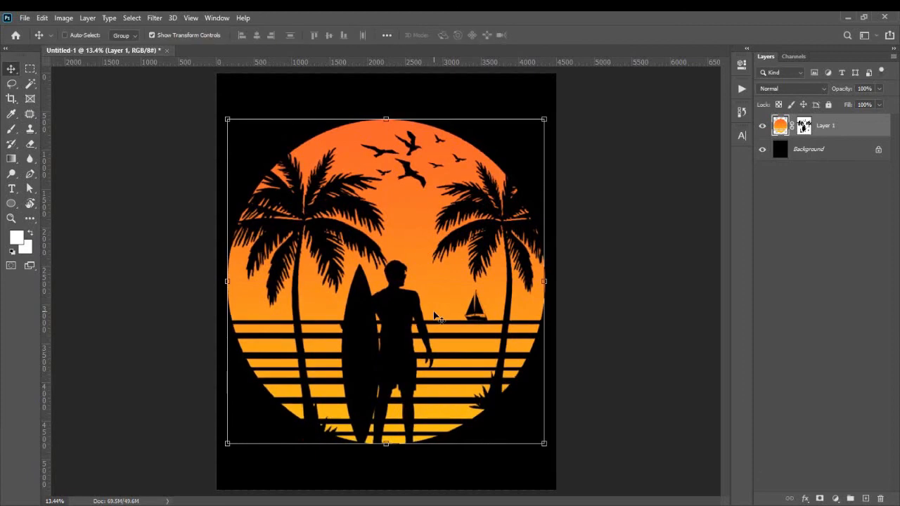
pyautogui.press('alt')
pyautogui.press('ctrl')
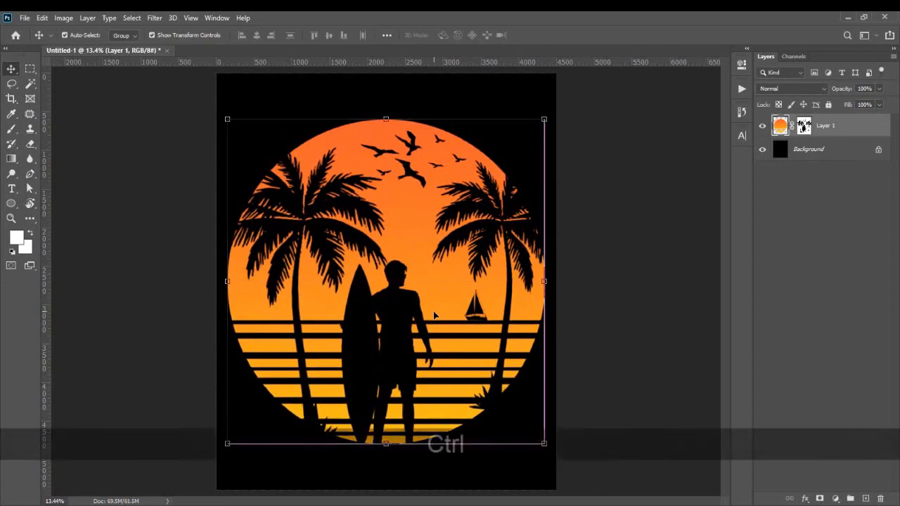
pyautogui.hotkey('ctrl', '0')
pyautogui.click(795, 236)
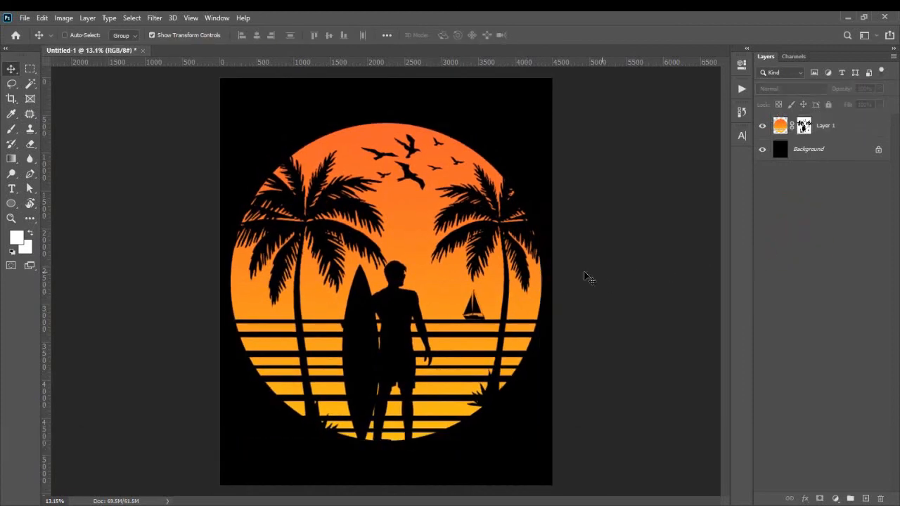